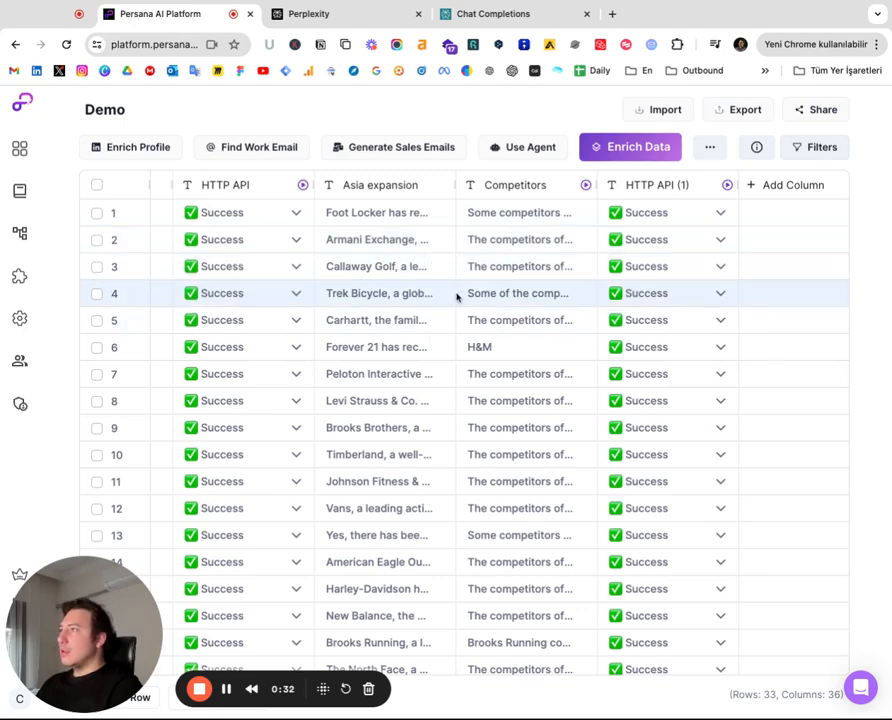
# Open the HTTP API enrichment from Enrich Data by searching for "http"
pyautogui.click(631, 150)
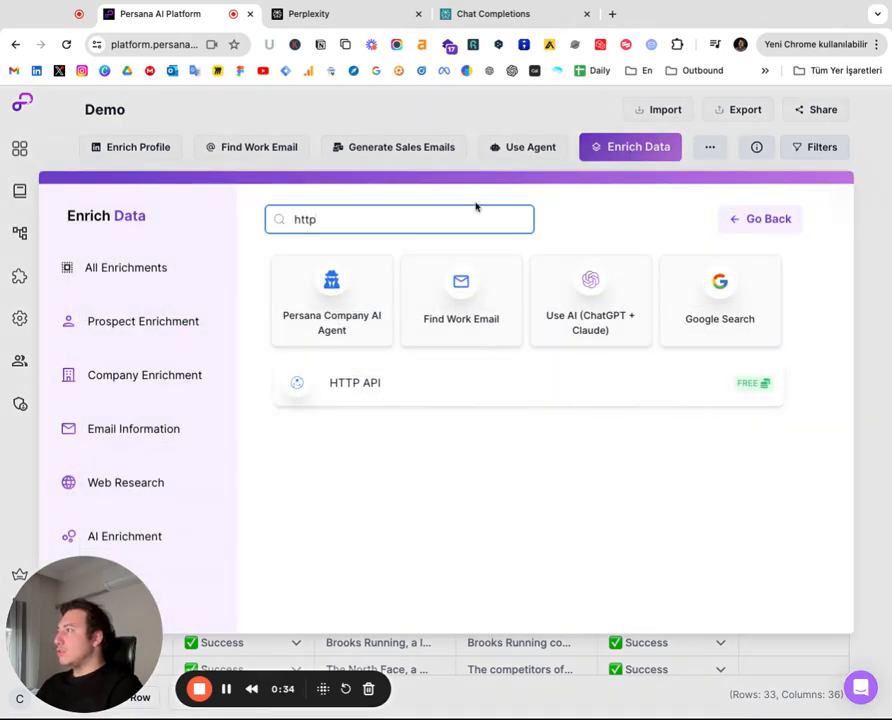
pyautogui.moveTo(383, 225); pyautogui.dragTo(299, 222)
pyautogui.click(341, 224)
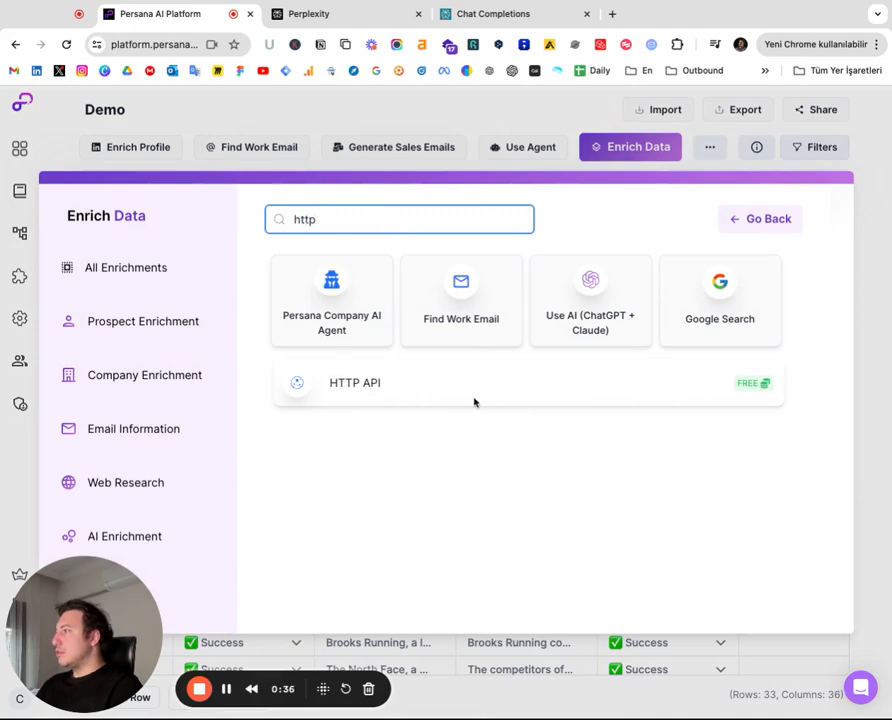
pyautogui.click(452, 378)
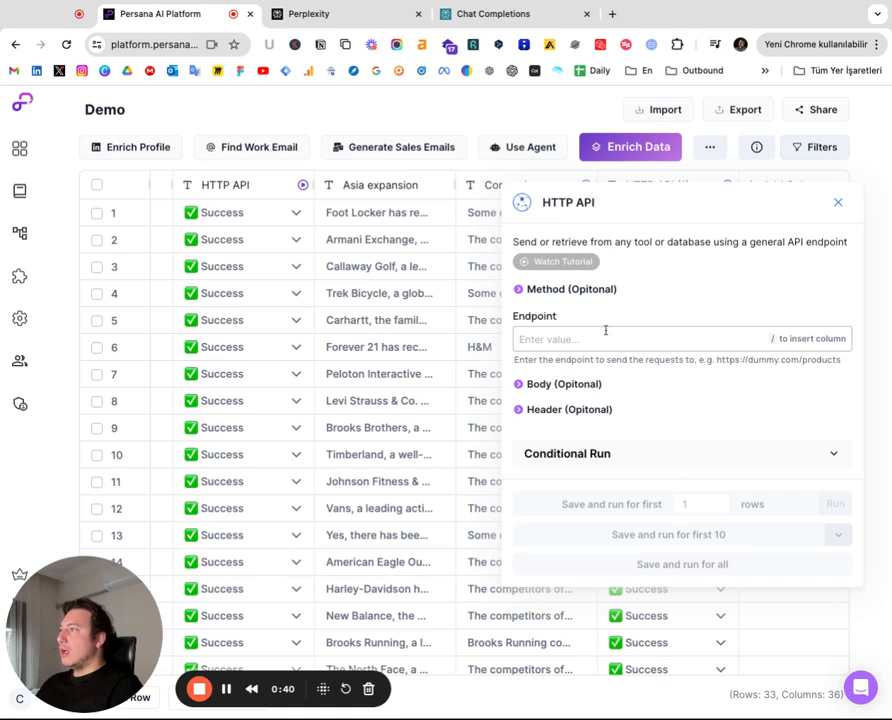
# Expand the optional Method section and open its request-method dropdown without choosing a method
pyautogui.click(517, 290)
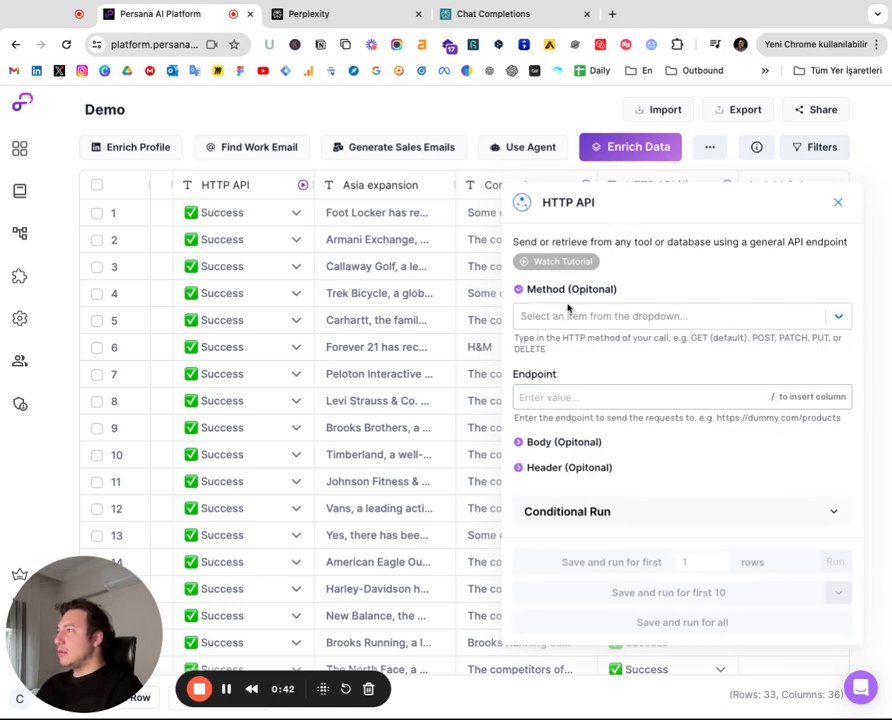
pyautogui.click(603, 317)
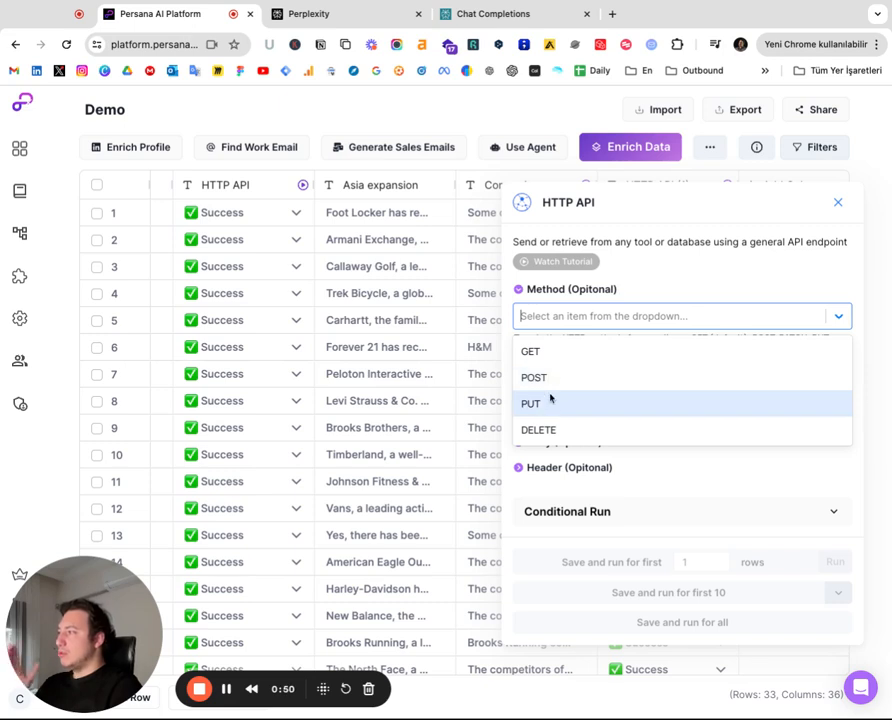
pyautogui.click(613, 315)
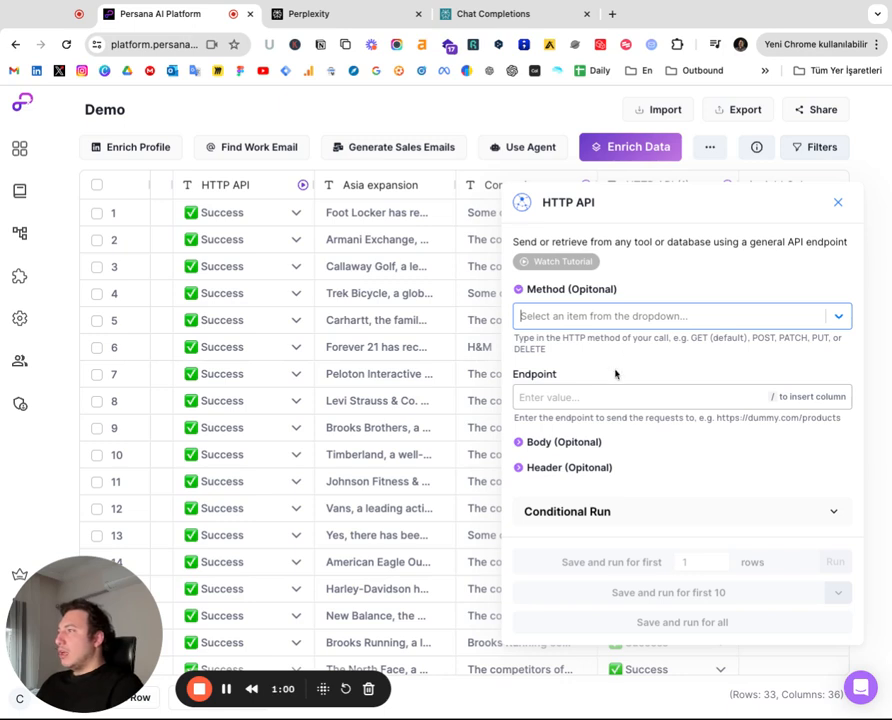
# Expand the optional Body and Header sections of the HTTP API panel
pyautogui.click(607, 398)
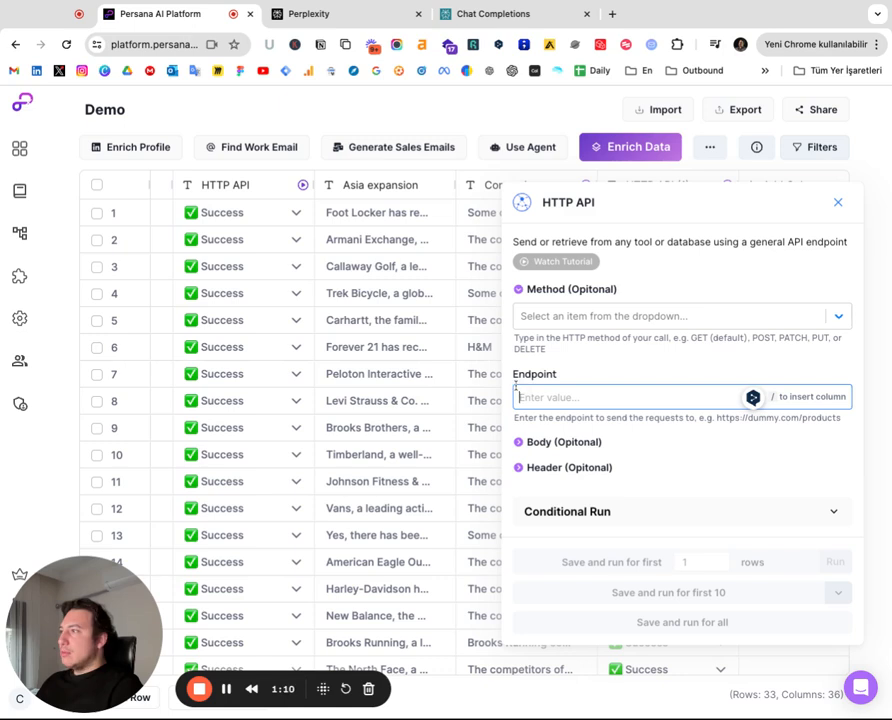
pyautogui.click(519, 443)
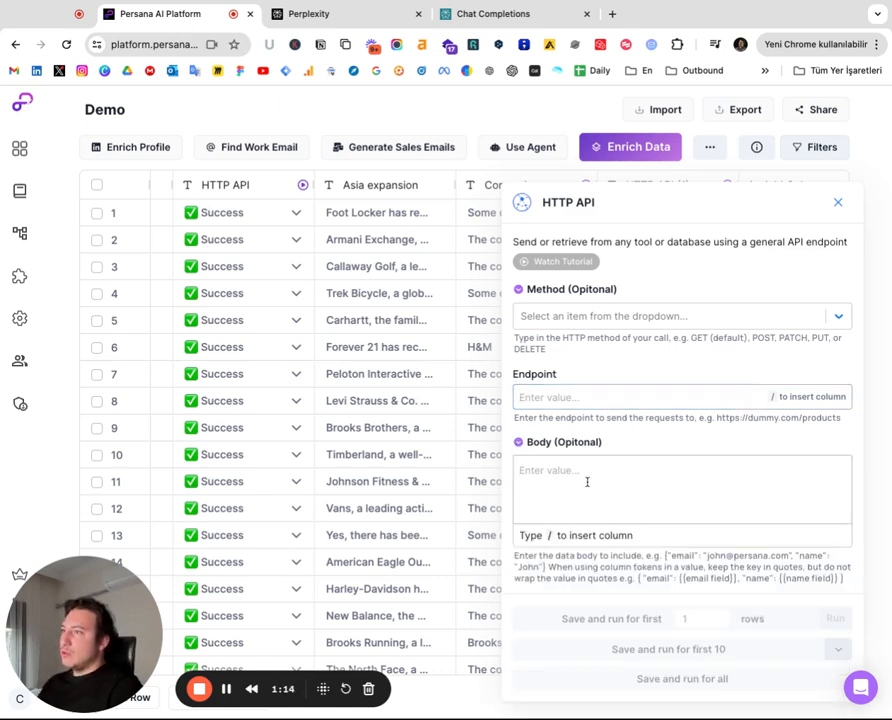
pyautogui.click(682, 490)
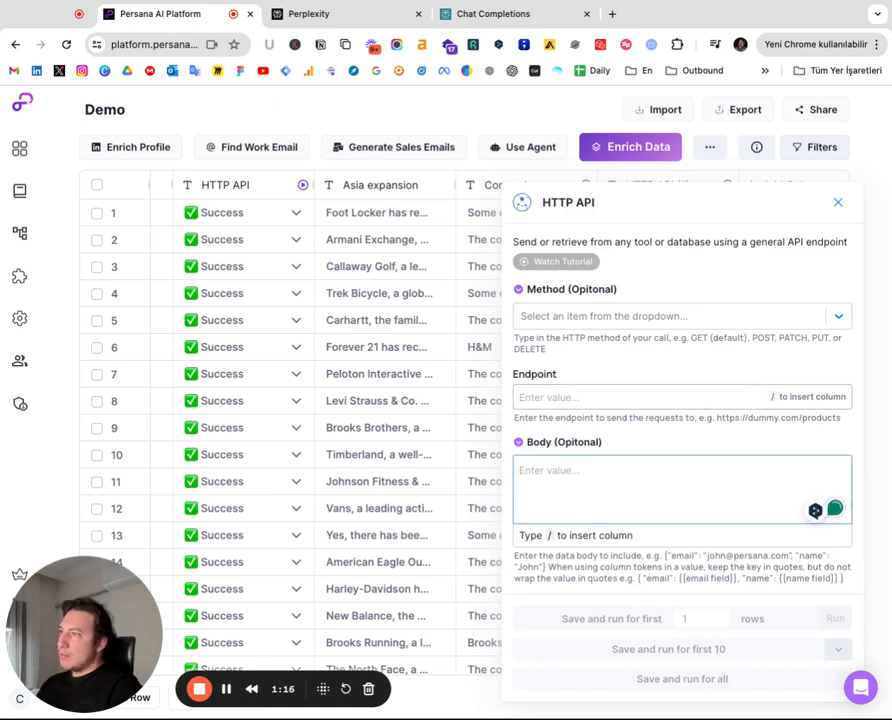
pyautogui.scroll(-2, 682, 490)
pyautogui.click(519, 524)
pyautogui.scroll(-1, 560, 506)
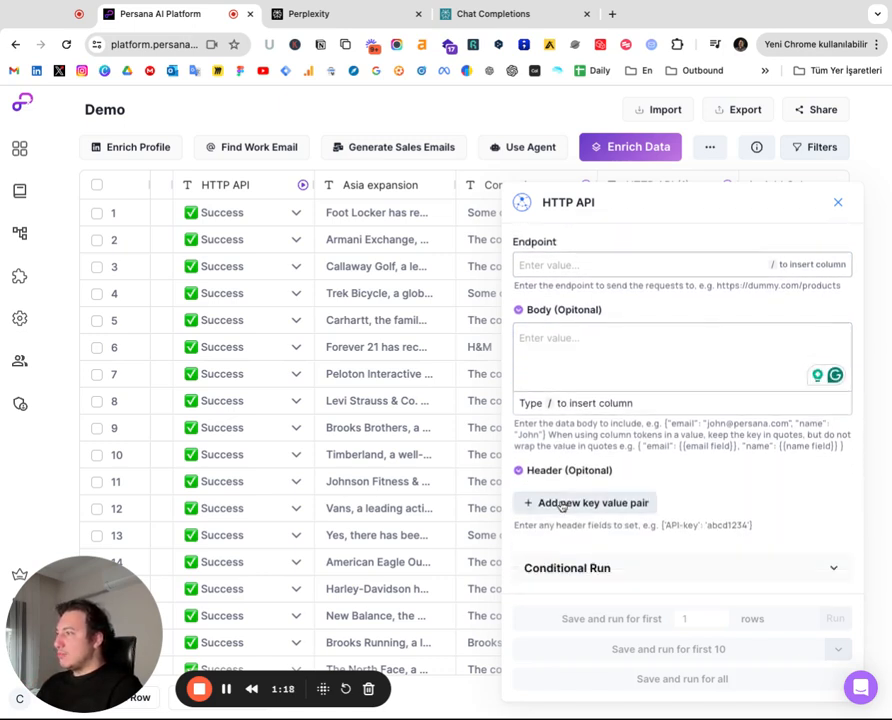
# Add a new header key-value pair and select its Key 1 name field
pyautogui.click(610, 503)
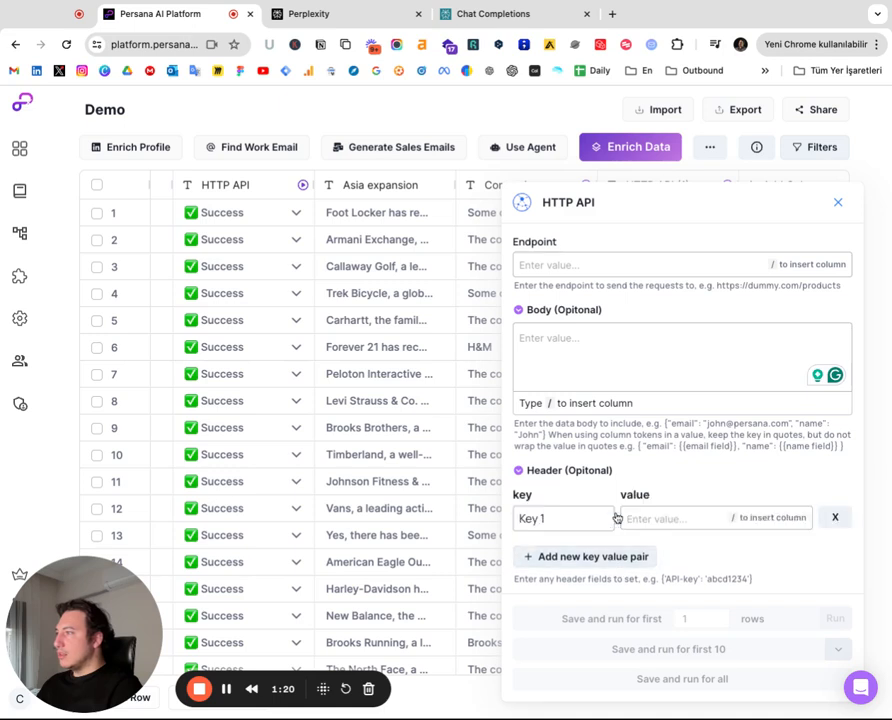
pyautogui.scroll(-1, 616, 506)
pyautogui.tripleClick(567, 458)
pyautogui.click(582, 464)
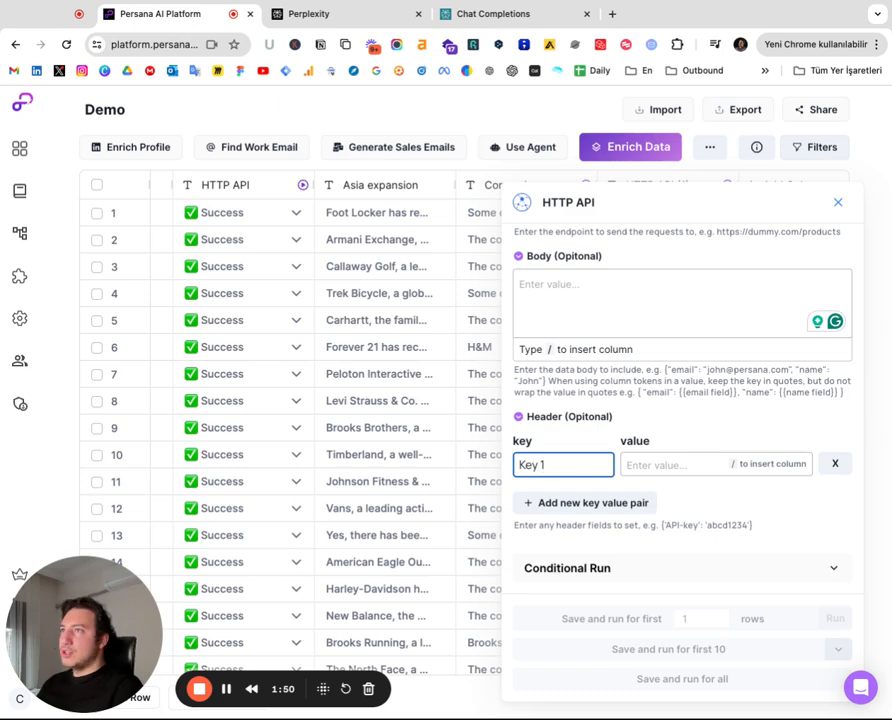
# Close the Perplexity home tab in the browser
pyautogui.press('super+Tab')
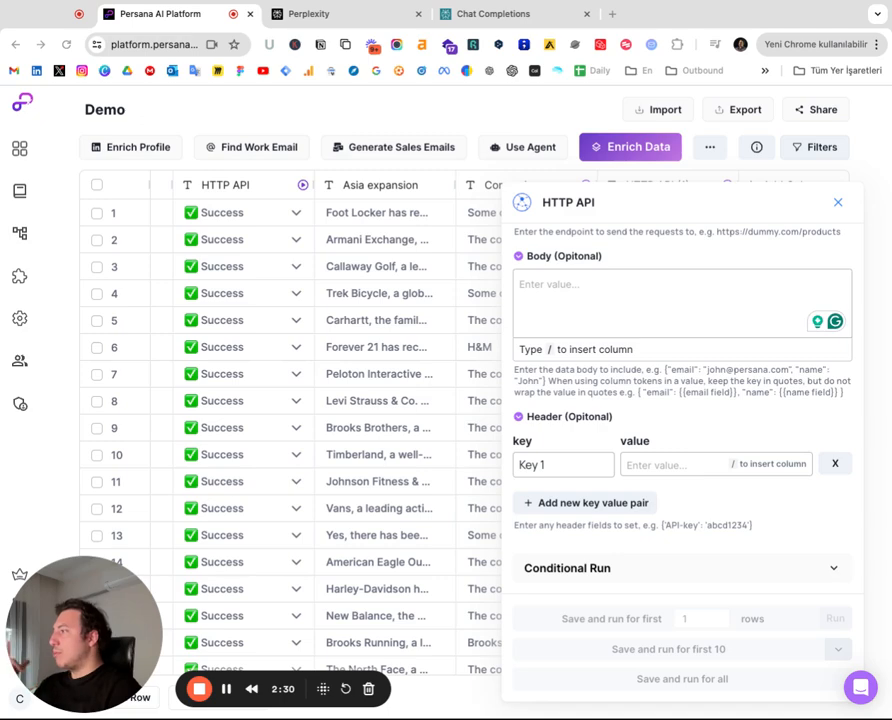
pyautogui.click(340, 14)
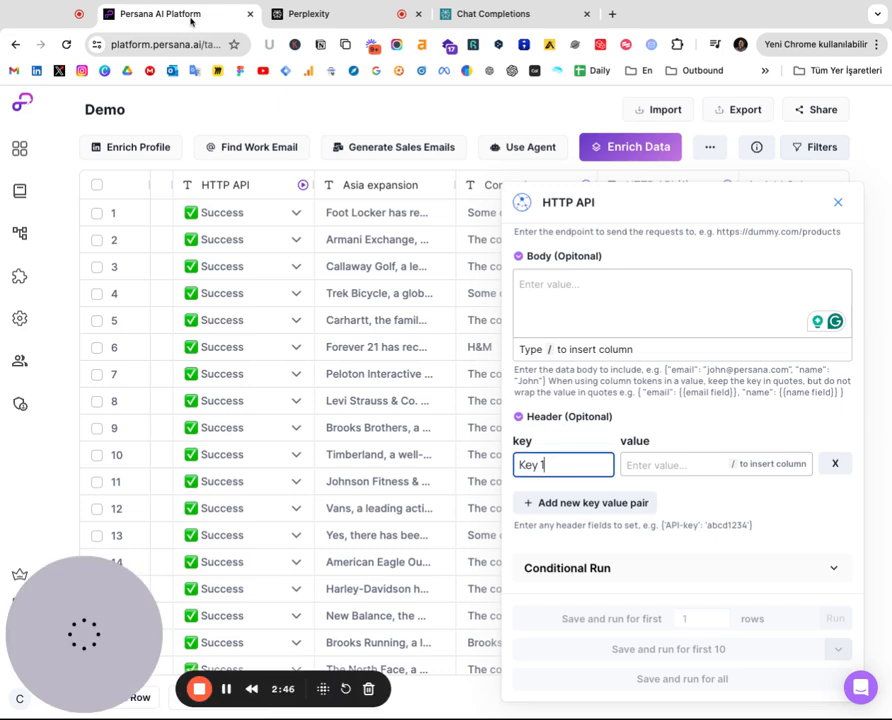
pyautogui.click(191, 17)
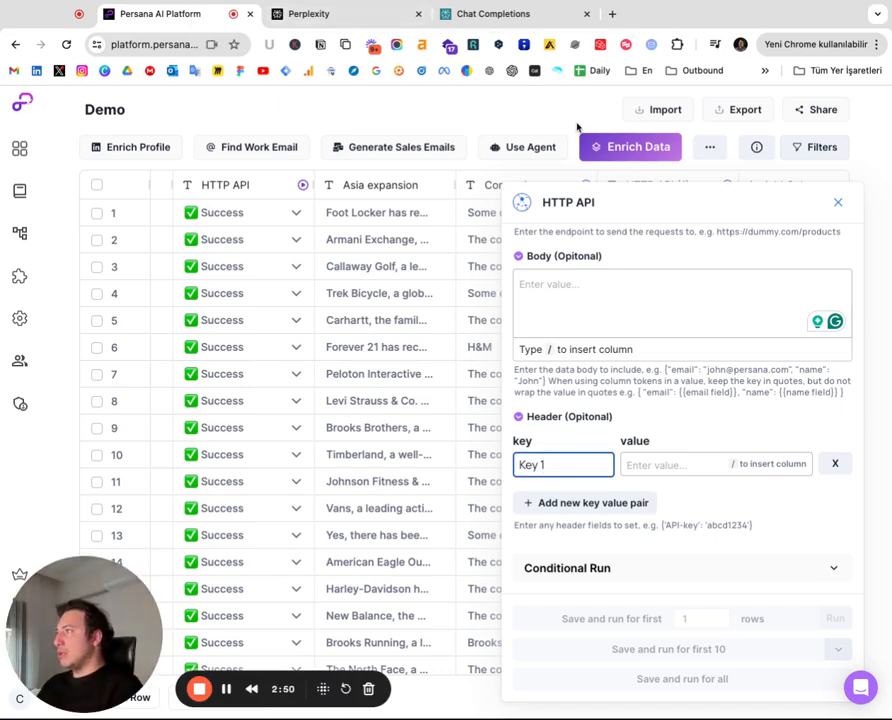
pyautogui.click(406, 16)
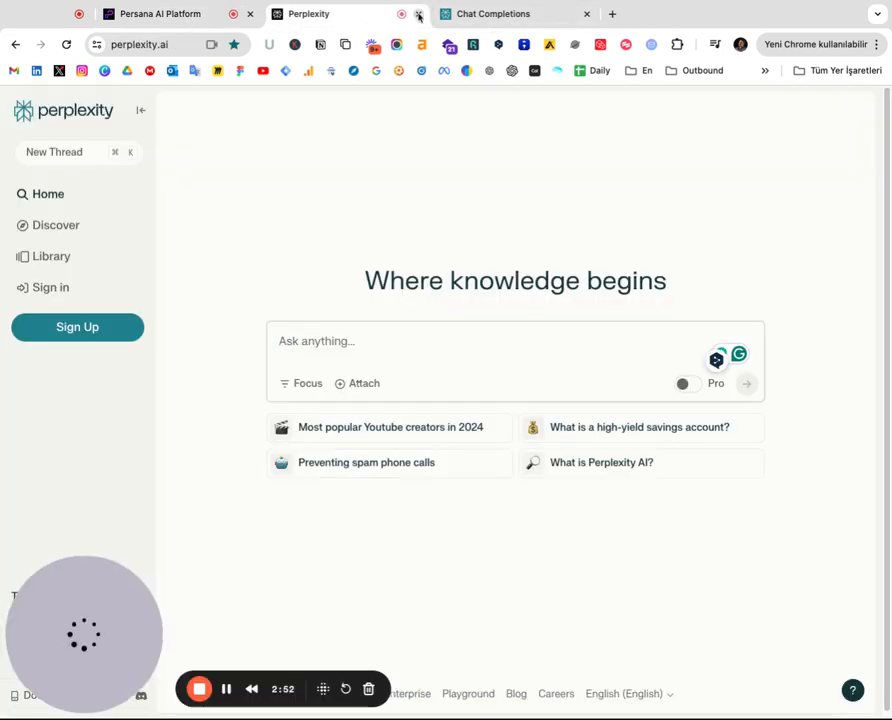
pyautogui.click(418, 16)
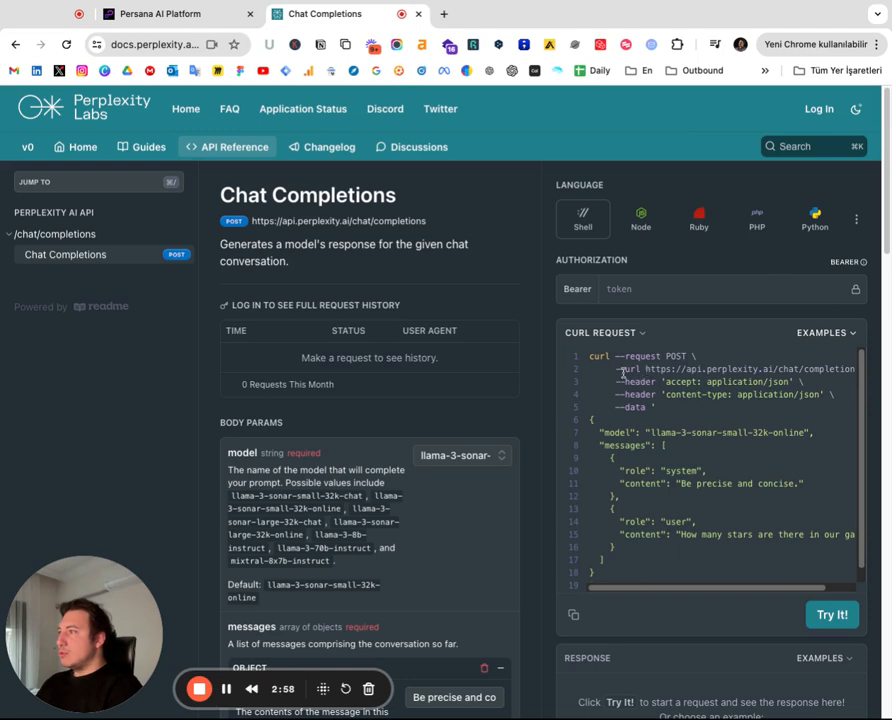
# Examine the URL, headers and JSON data lines of the cURL request example in the Chat Completions docs
pyautogui.moveTo(616, 368); pyautogui.dragTo(850, 369)
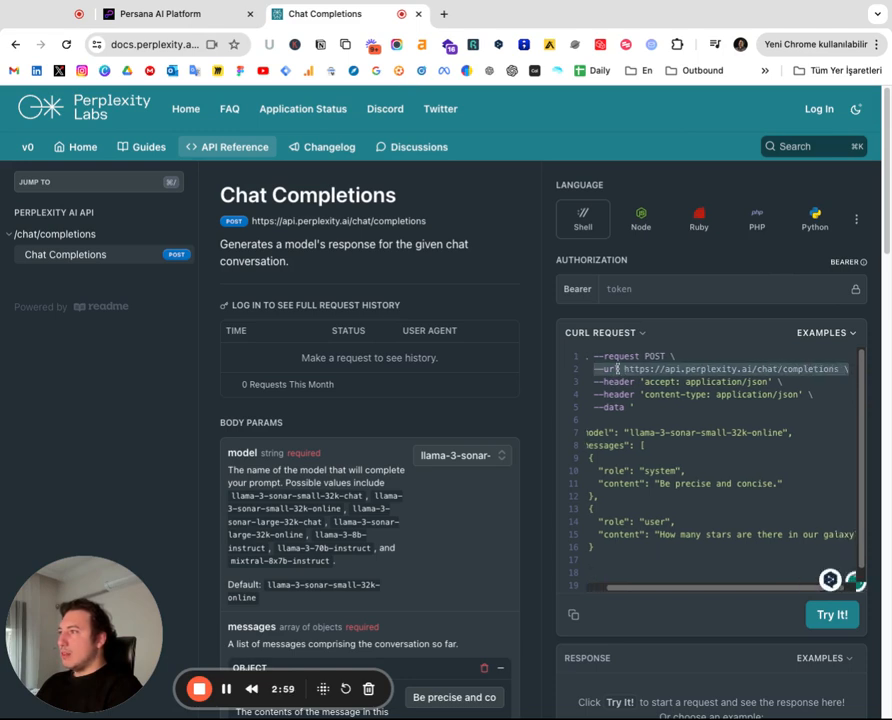
pyautogui.click(703, 416)
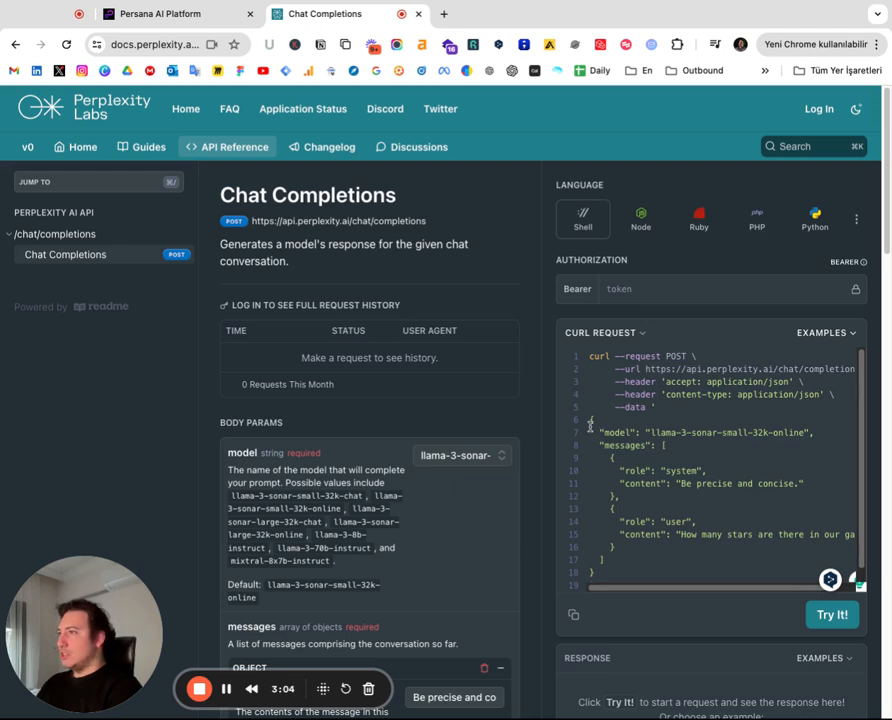
pyautogui.moveTo(590, 419); pyautogui.dragTo(600, 574)
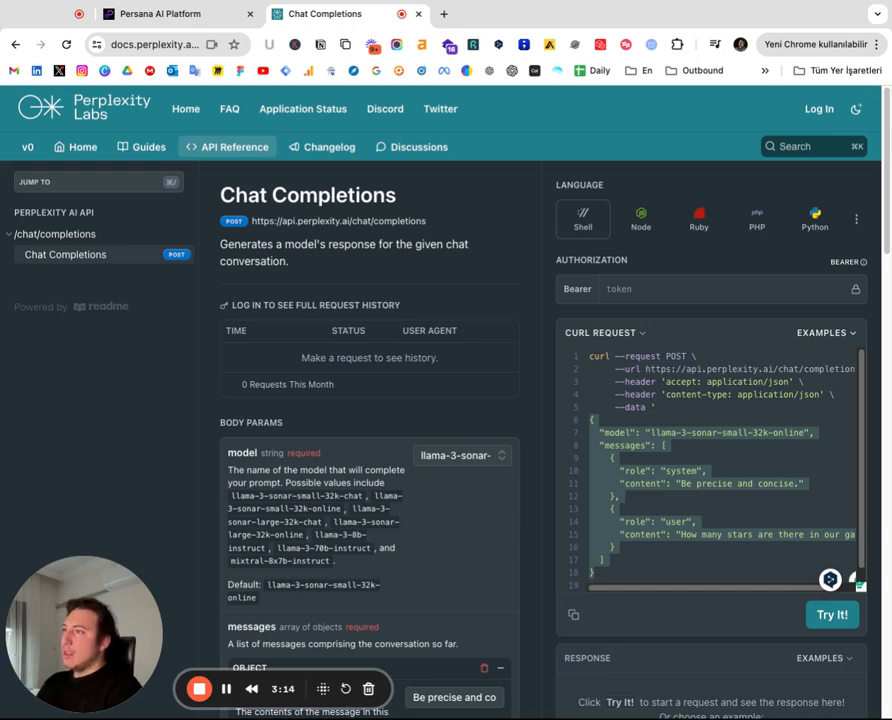
pyautogui.click(614, 378)
pyautogui.moveTo(611, 378); pyautogui.dragTo(834, 395)
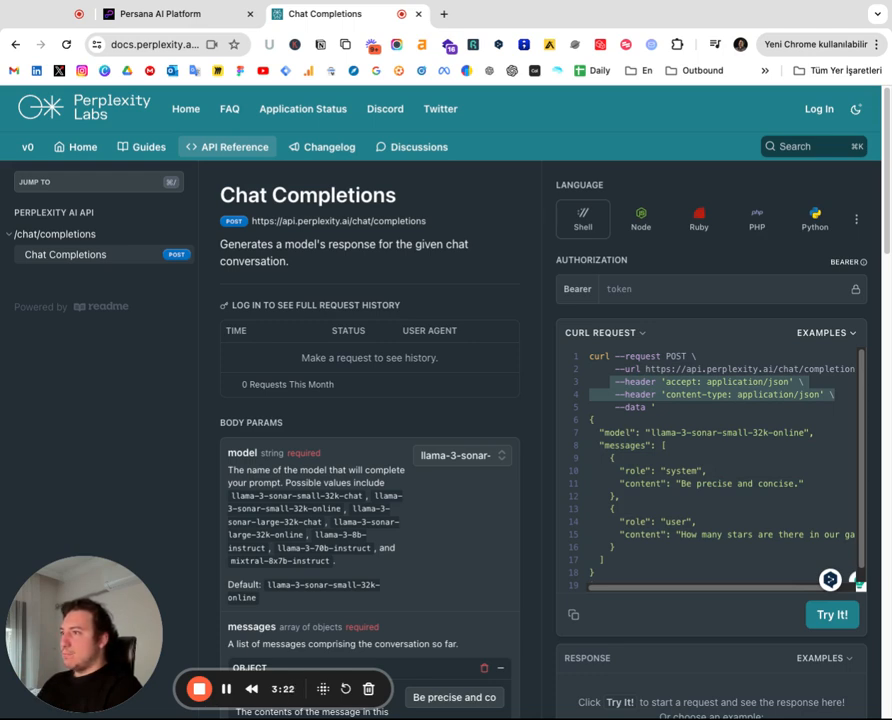
pyautogui.click(690, 405)
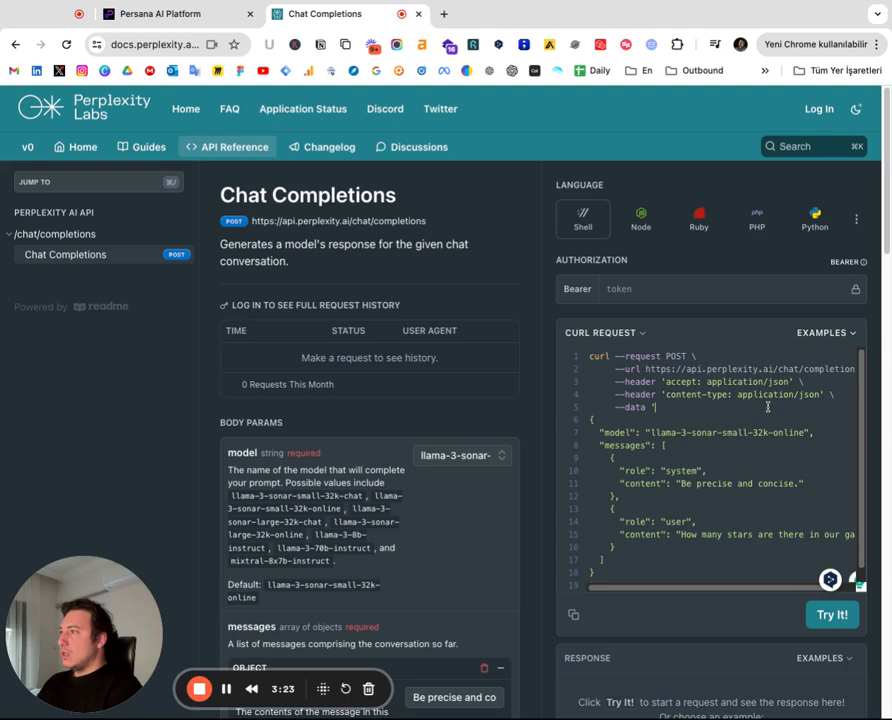
# Return to Persana and close the unsaved HTTP API panel
pyautogui.click(163, 15)
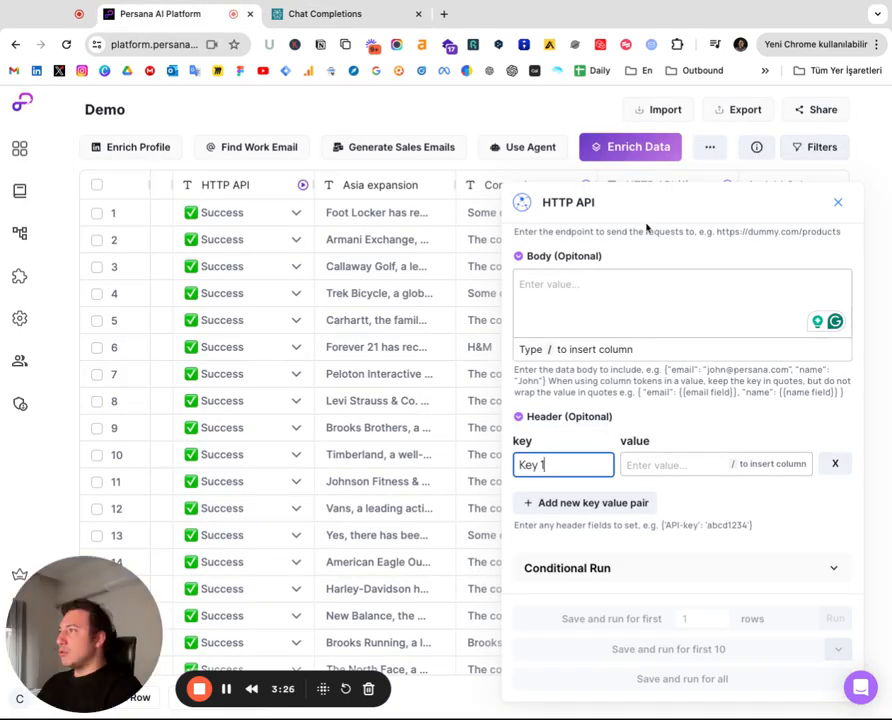
pyautogui.scroll(1, 846, 236)
pyautogui.click(840, 203)
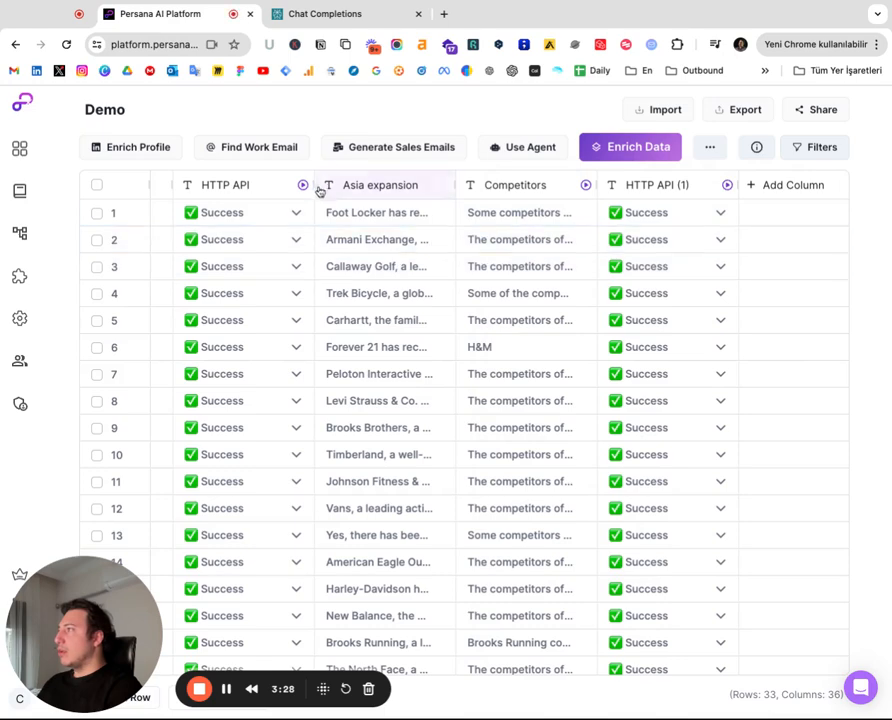
# Open Edit Enrichment for the existing HTTP API column and expand its Method section
pyautogui.click(220, 184)
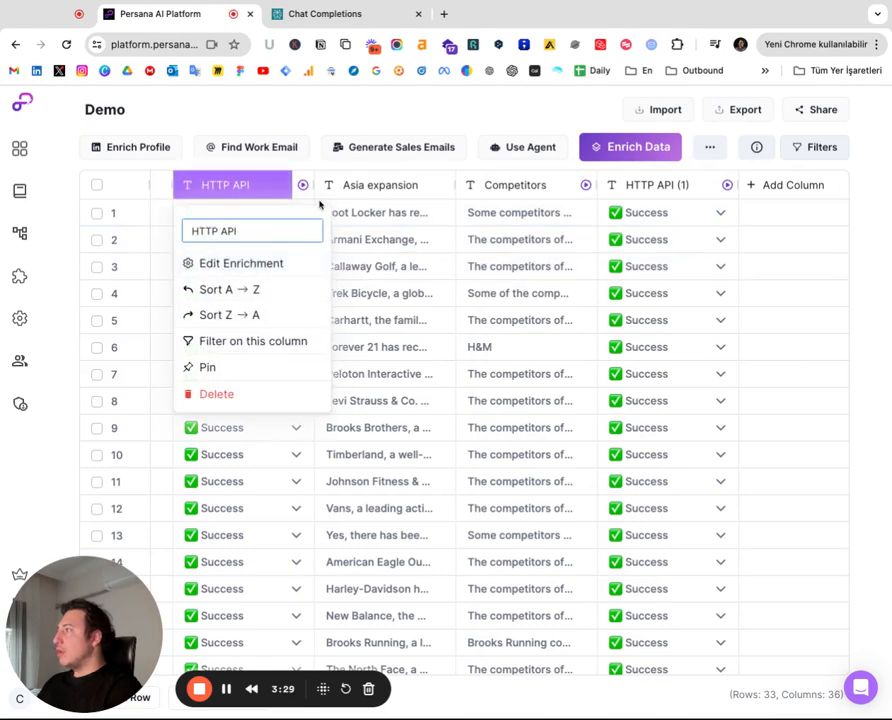
pyautogui.click(227, 268)
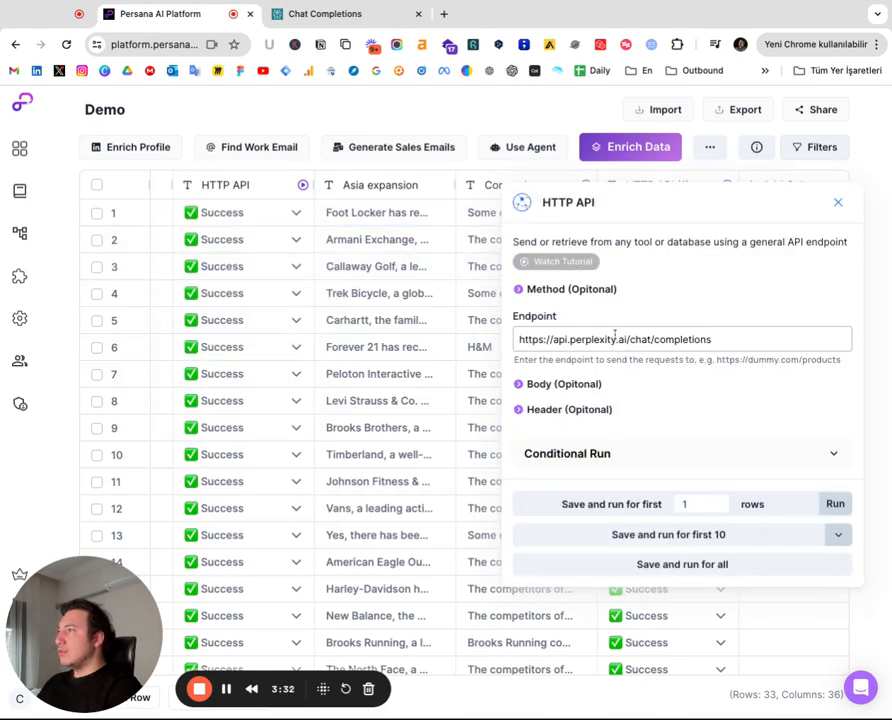
pyautogui.click(521, 291)
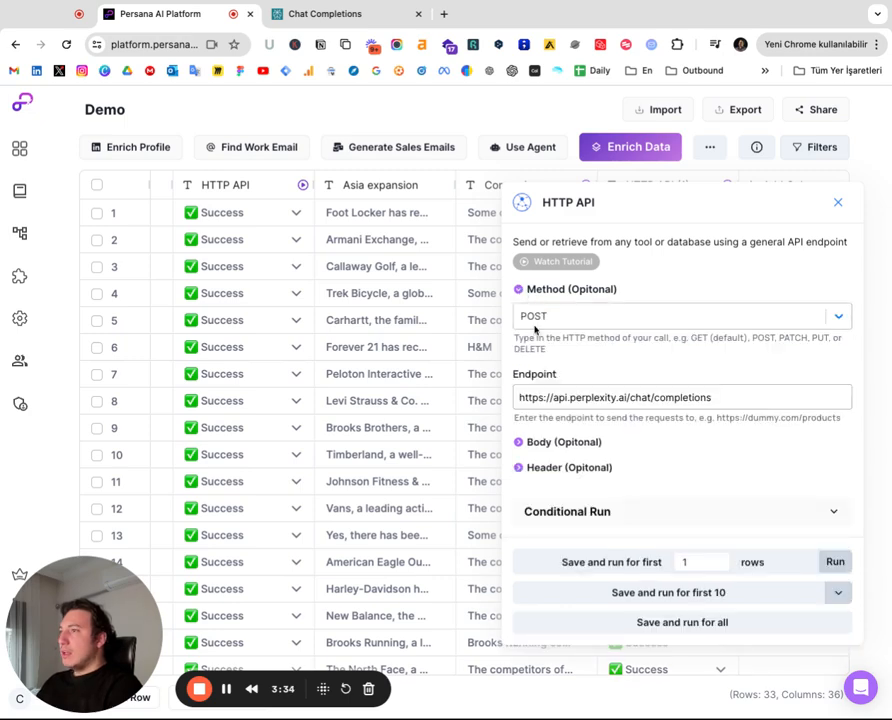
# Check the request method in the docs' cURL example
pyautogui.click(300, 14)
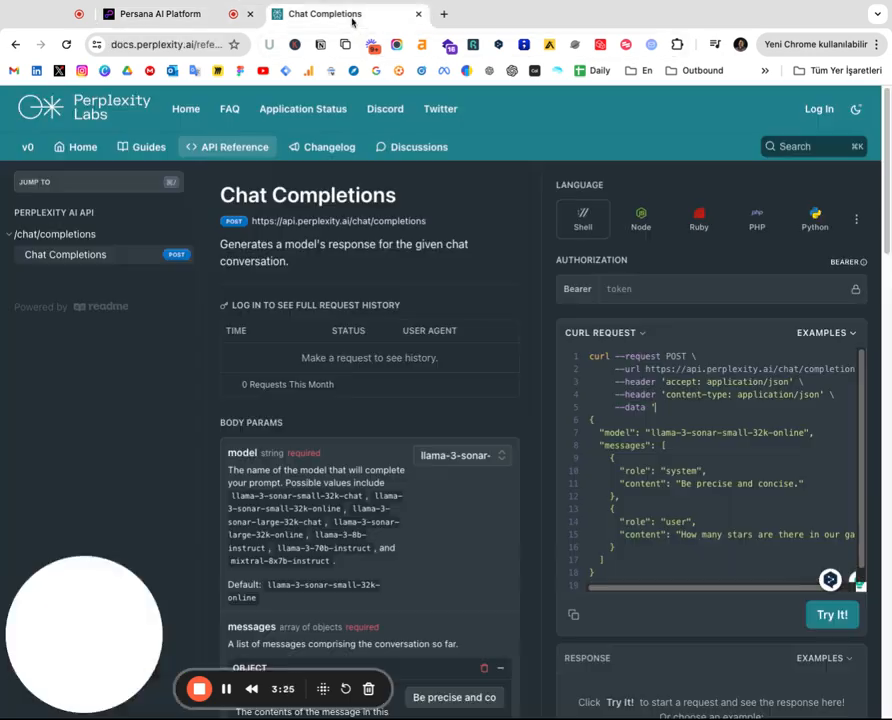
pyautogui.moveTo(692, 357); pyautogui.dragTo(615, 357)
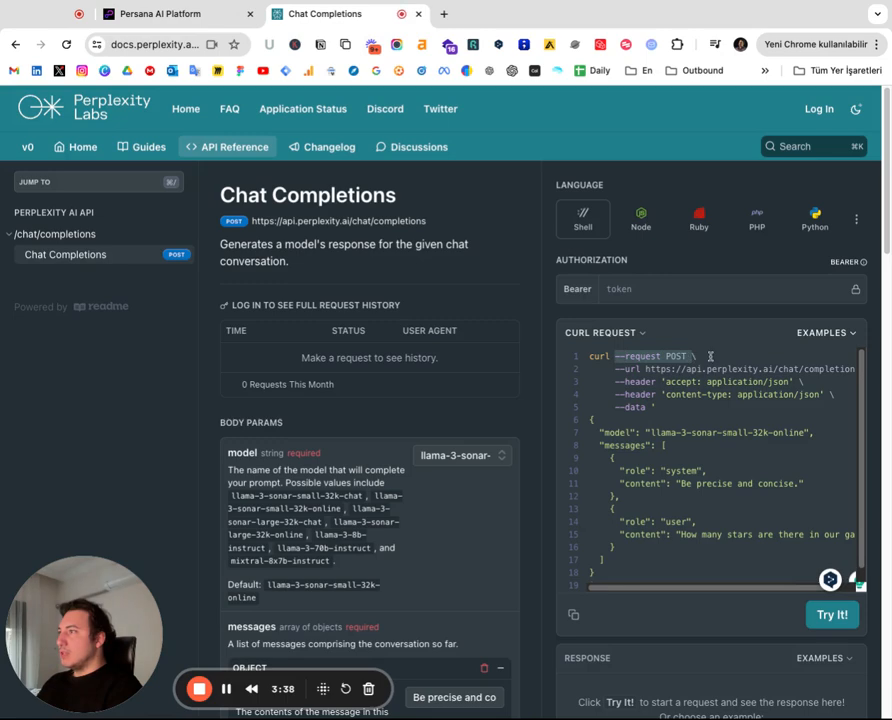
pyautogui.click(714, 359)
pyautogui.moveTo(714, 359); pyautogui.dragTo(670, 355)
pyautogui.click(686, 356)
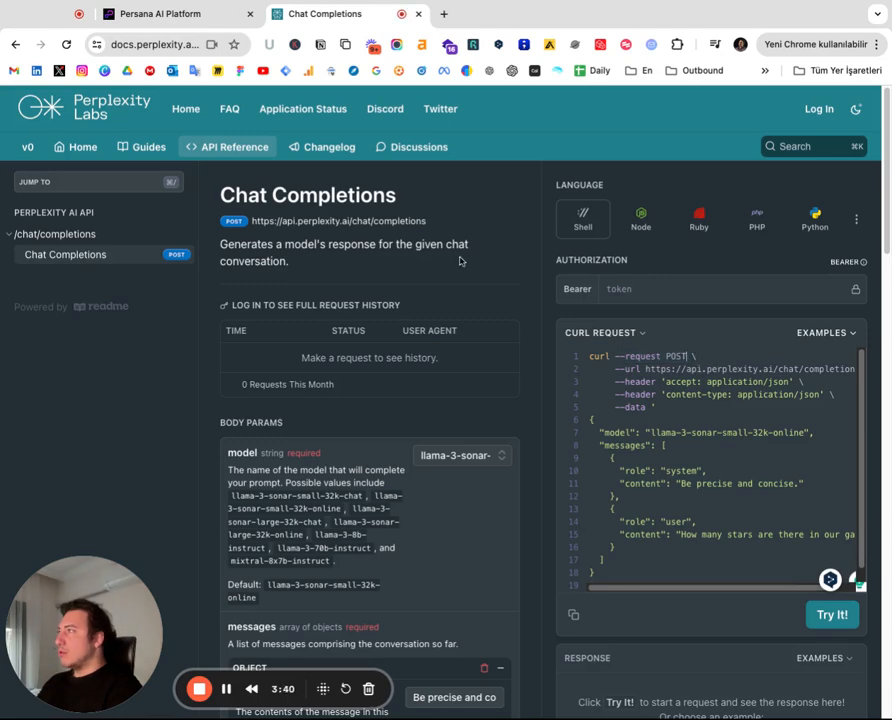
# Set the HTTP API request method to POST
pyautogui.click(205, 15)
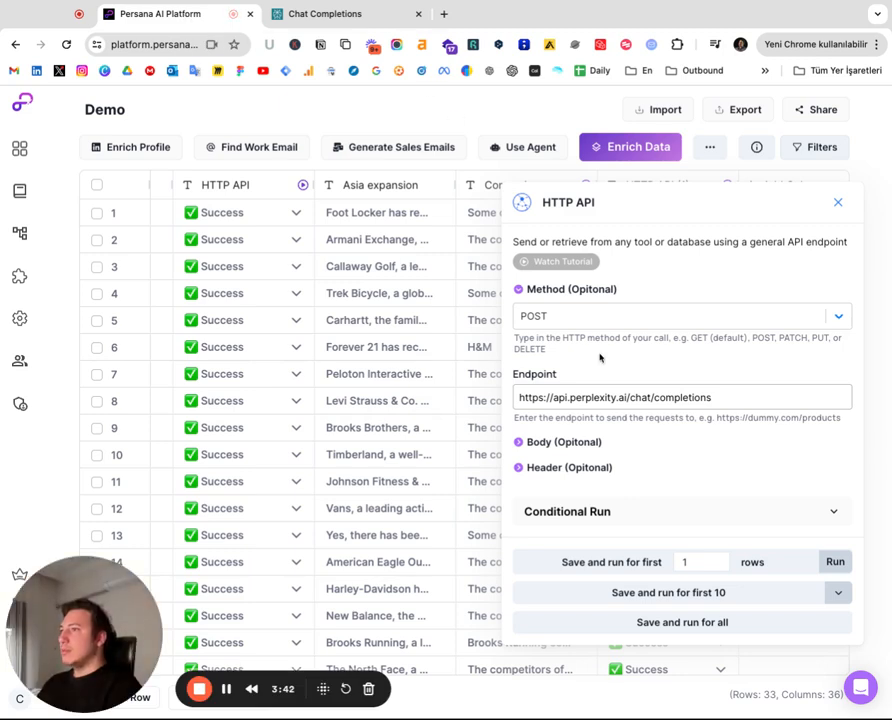
pyautogui.click(622, 316)
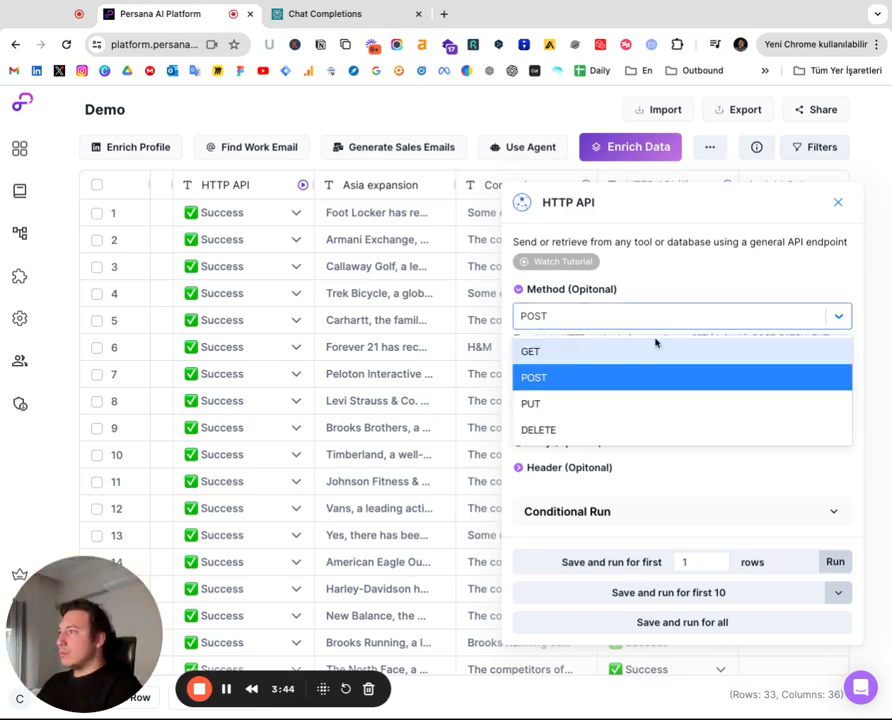
pyautogui.click(558, 378)
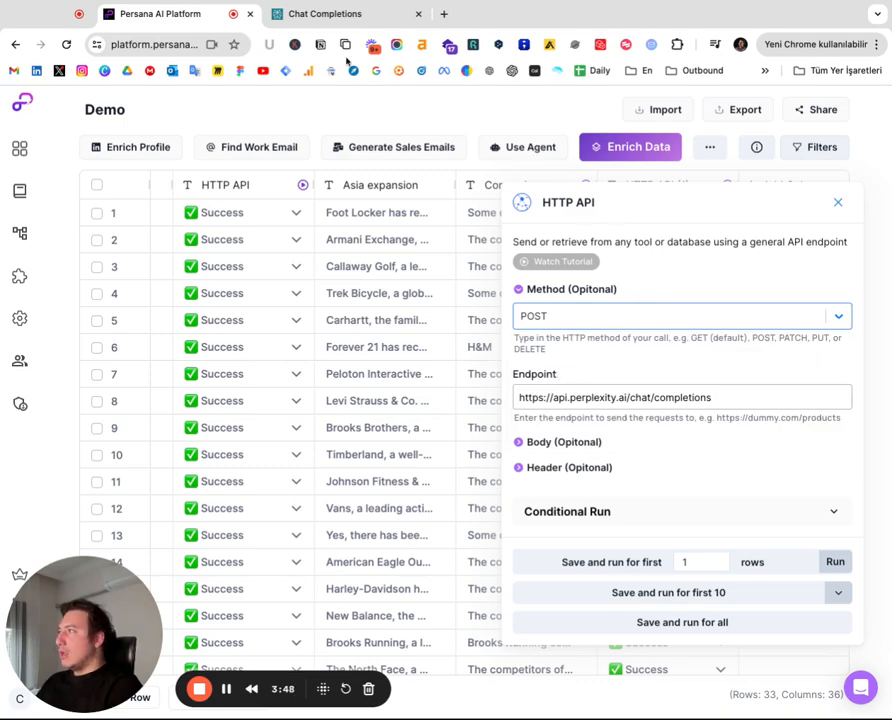
# Select the API URL line in the docs' cURL example
pyautogui.click(324, 15)
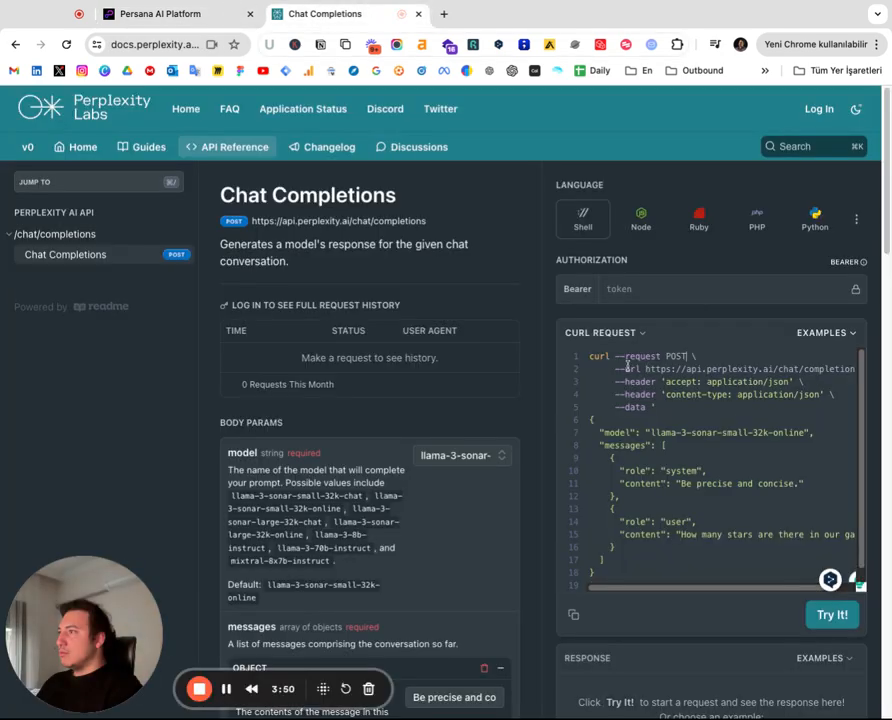
pyautogui.moveTo(625, 368); pyautogui.dragTo(857, 369)
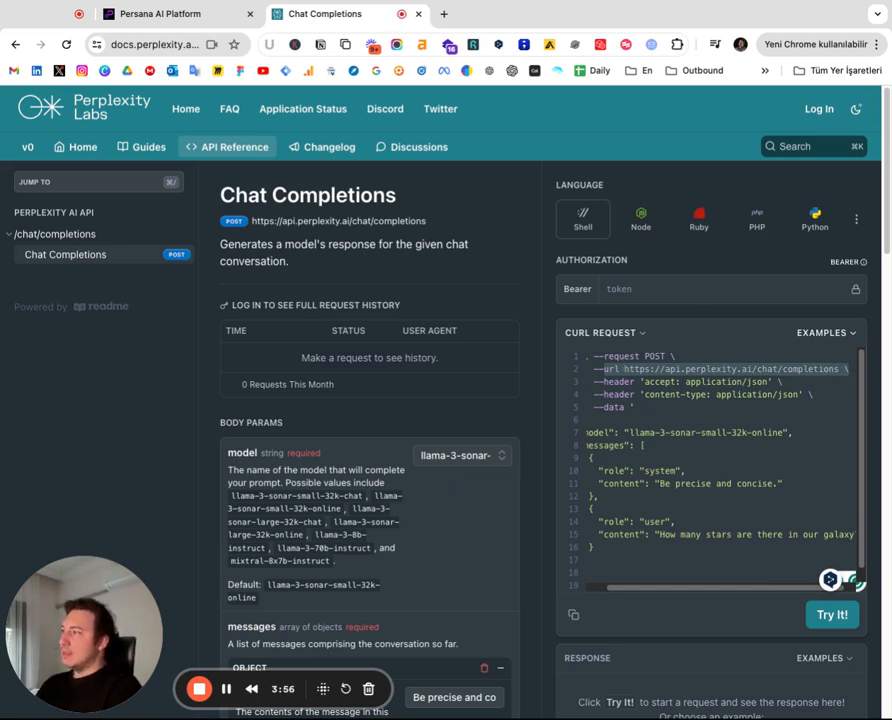
# Check the endpoint URL in the HTTP API settings against the docs' API URL
pyautogui.click(160, 14)
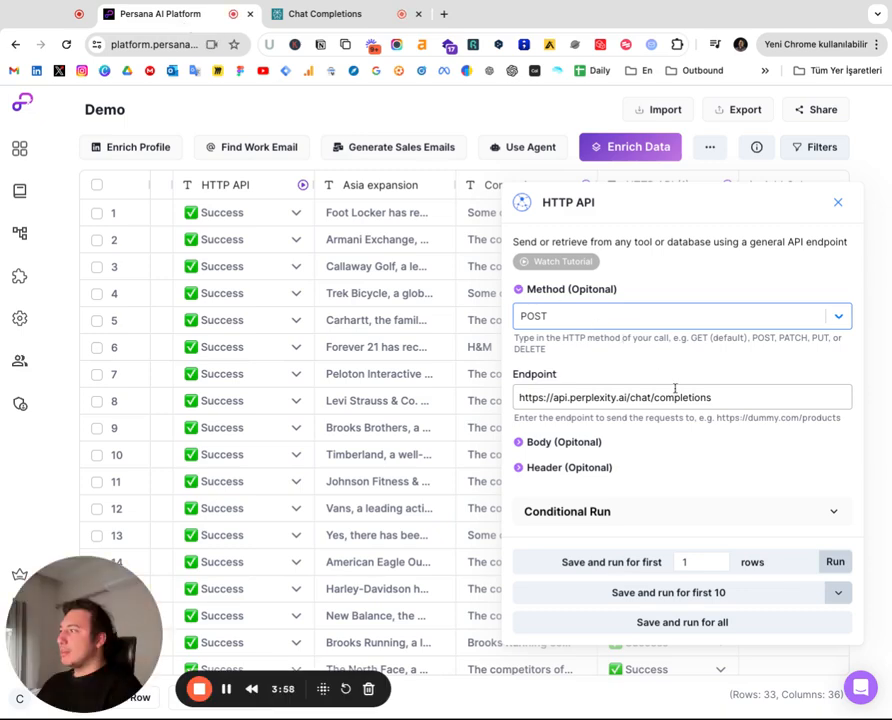
pyautogui.tripleClick(760, 398)
pyautogui.click(753, 402)
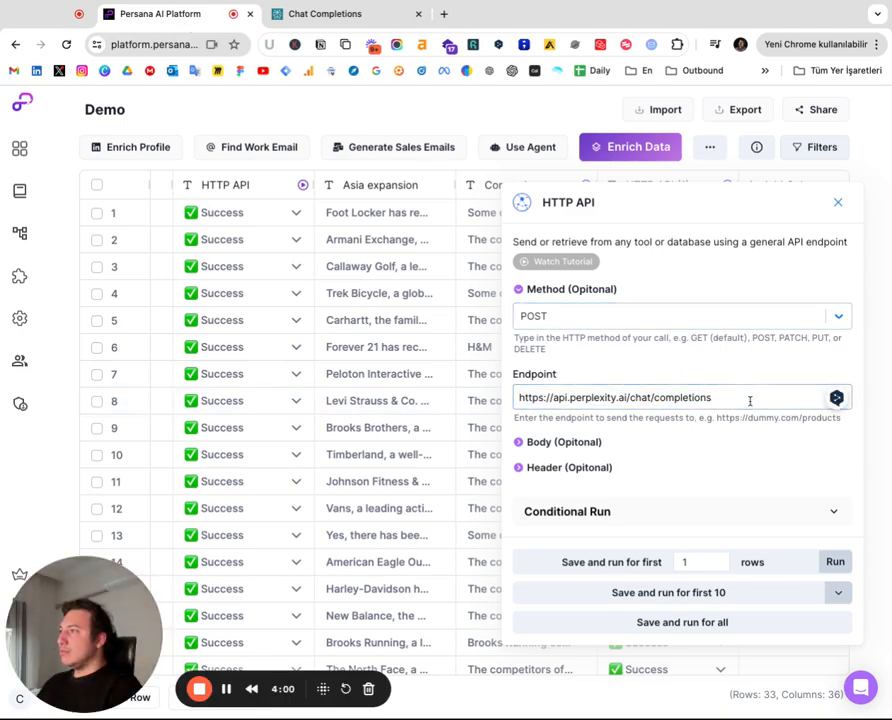
# Select the JSON data body in the docs' cURL example
pyautogui.click(293, 16)
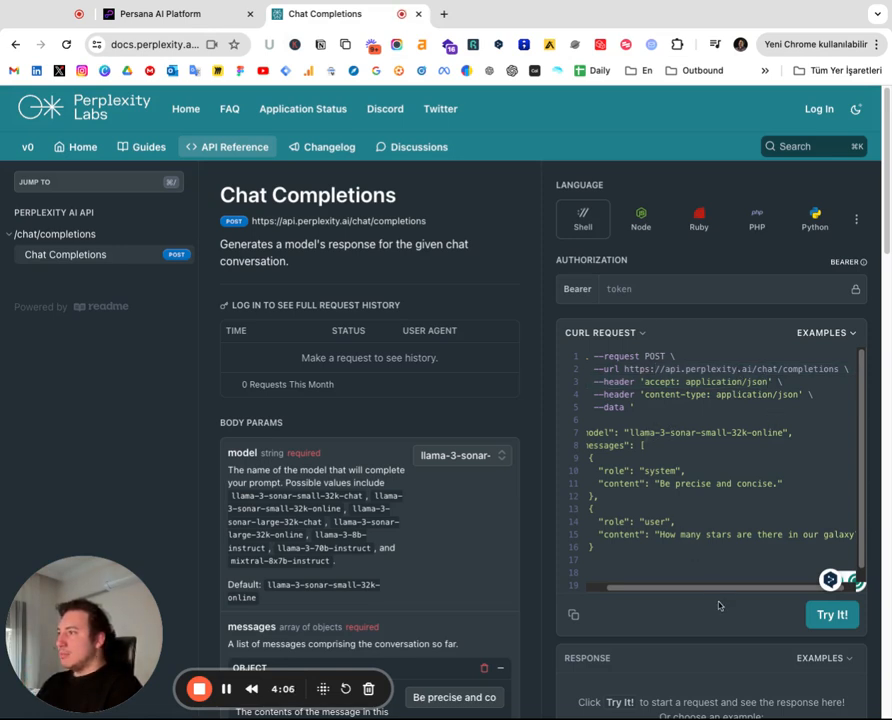
pyautogui.hscroll(-3, 724, 590)
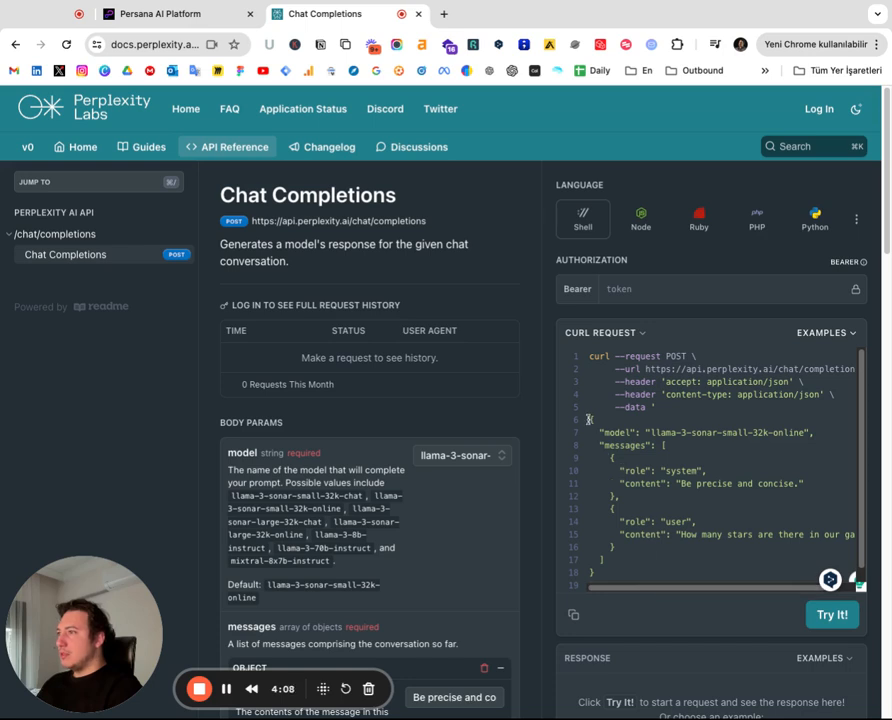
pyautogui.hotkey('shift', 'Down')
pyautogui.hotkey('shift', 'Down')
pyautogui.hotkey('shift', 'Down')
pyautogui.hotkey('shift', 'Down')
pyautogui.hotkey('shift', 'Down')
pyautogui.hotkey('shift', 'Down')
pyautogui.hotkey('shift', 'Down')
pyautogui.hotkey('shift', 'Down')
pyautogui.hotkey('shift', 'Down')
pyautogui.hotkey('shift', 'Down')
pyautogui.hotkey('shift', 'Down')
pyautogui.hotkey('shift', 'Down')
pyautogui.hotkey('shift', 'Down')
pyautogui.hotkey('shift', 'Down')
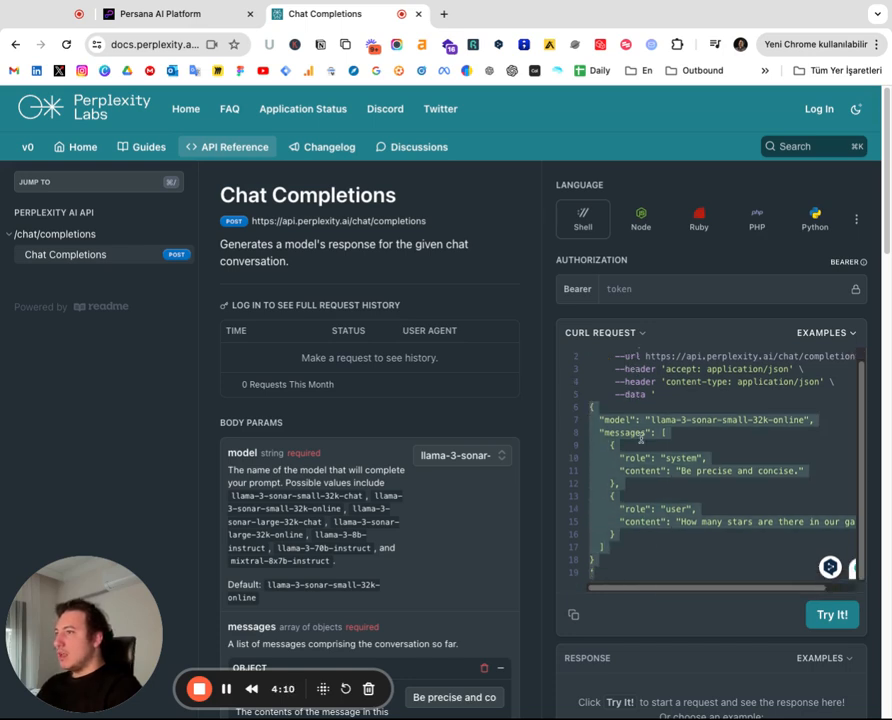
# Expand the Body section of the HTTP API settings and examine the model and messages JSON
pyautogui.hotkey('ctrl', 'shift', 'Tab')
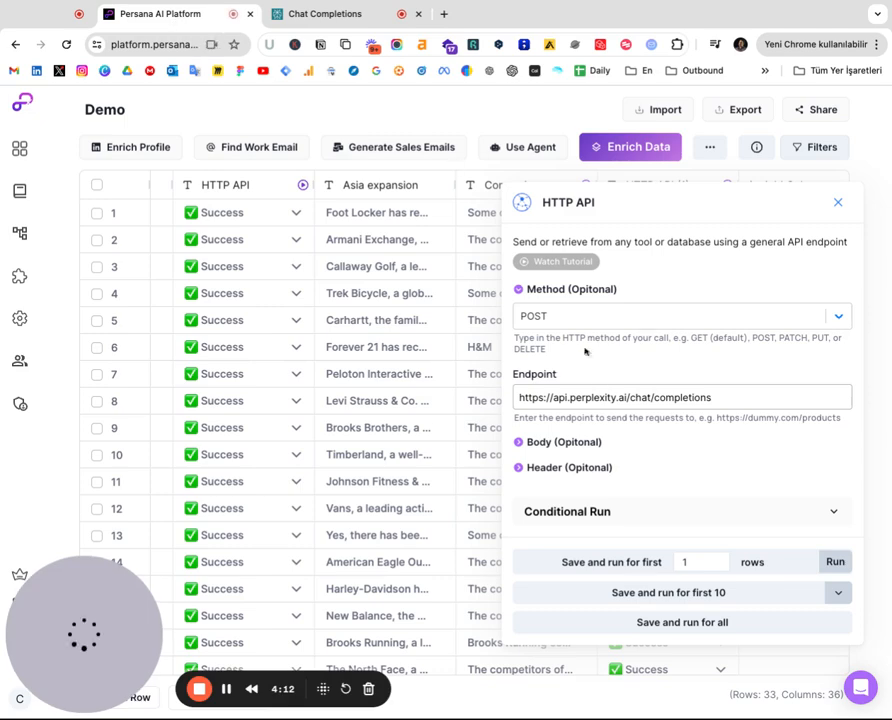
pyautogui.click(566, 444)
pyautogui.scroll(-3, 563, 441)
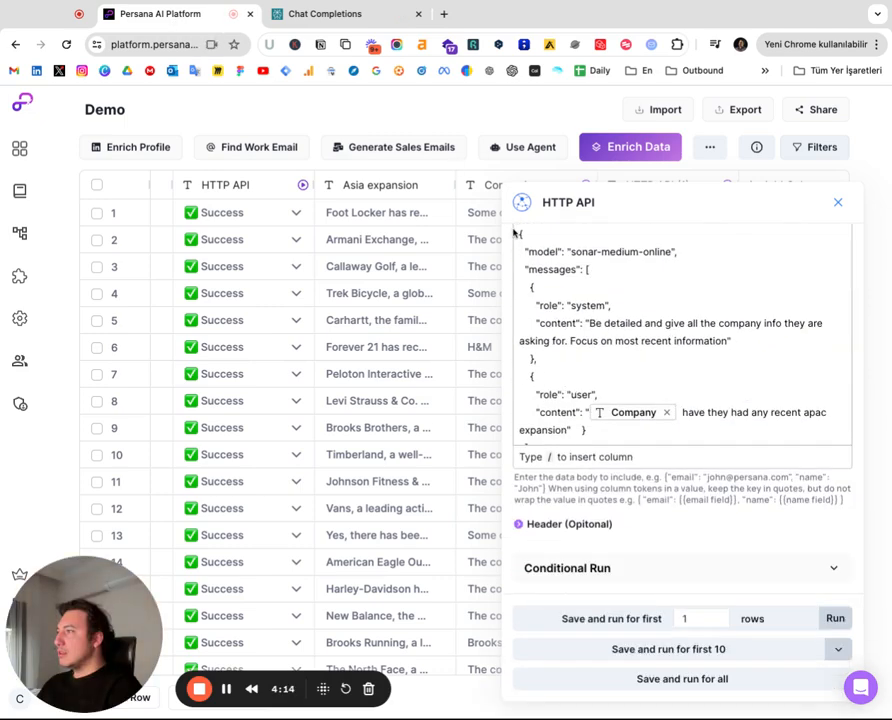
pyautogui.click(519, 234)
pyautogui.hotkey('shift', 'Down')
pyautogui.hotkey('shift', 'Down')
pyautogui.hotkey('shift', 'Down')
pyautogui.hotkey('shift', 'Down')
pyautogui.hotkey('shift', 'Down')
pyautogui.hotkey('shift', 'Down')
pyautogui.hotkey('shift', 'Down')
pyautogui.hotkey('shift', 'Down')
pyautogui.hotkey('shift', 'Down')
pyautogui.hotkey('shift', 'Down')
pyautogui.hotkey('shift', 'Down')
pyautogui.hotkey('shift', 'Down')
pyautogui.hotkey('shift', 'Down')
pyautogui.hotkey('shift', 'Down')
pyautogui.click(708, 340)
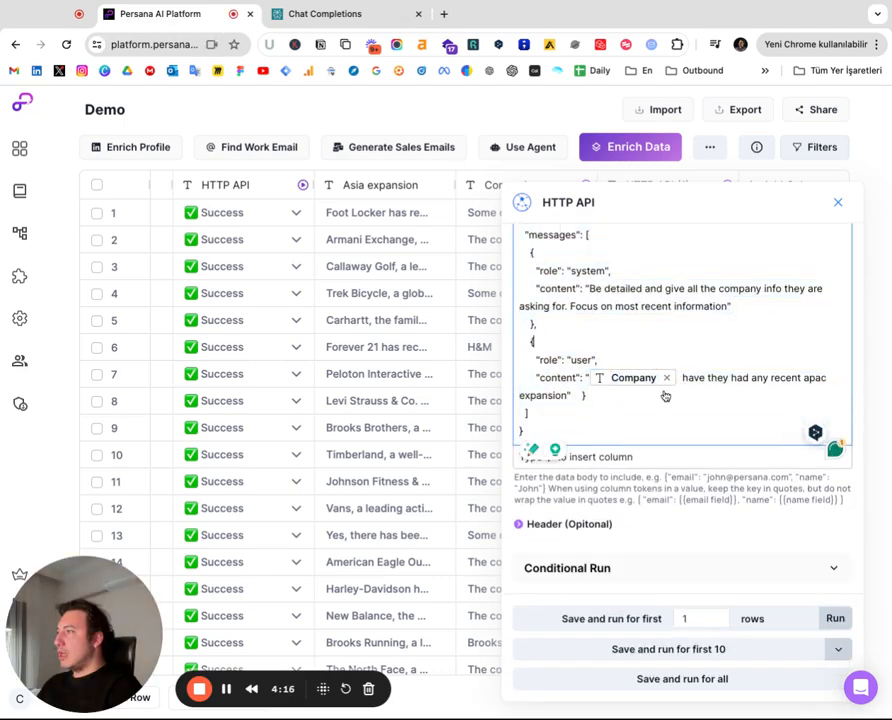
# Examine the system and user message entries in the HTTP API body JSON
pyautogui.click(660, 433)
pyautogui.moveTo(659, 433); pyautogui.dragTo(486, 323)
pyautogui.click(680, 326)
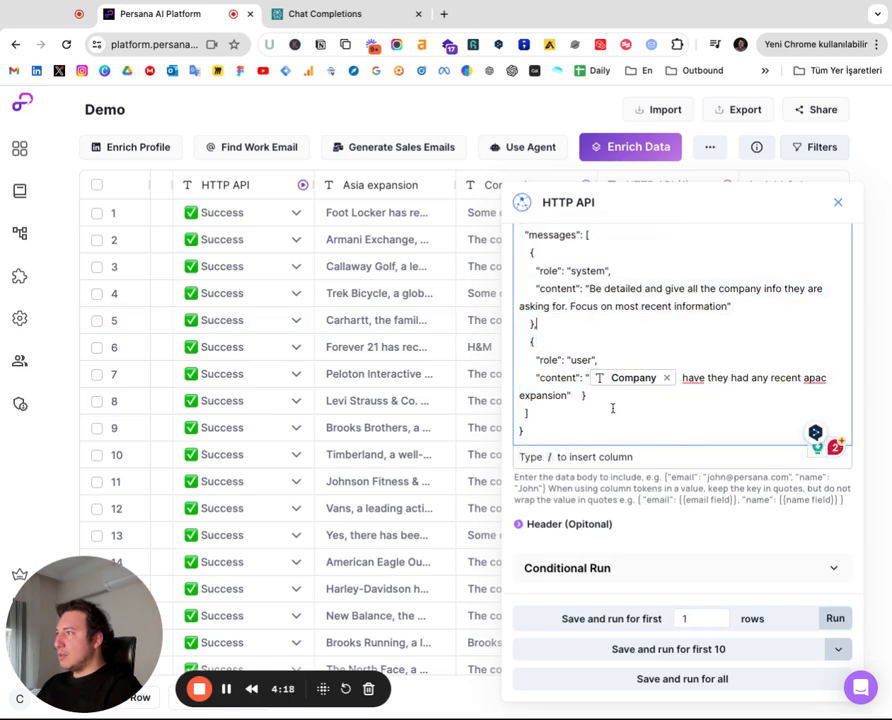
pyautogui.moveTo(629, 412); pyautogui.dragTo(486, 325)
pyautogui.click(620, 326)
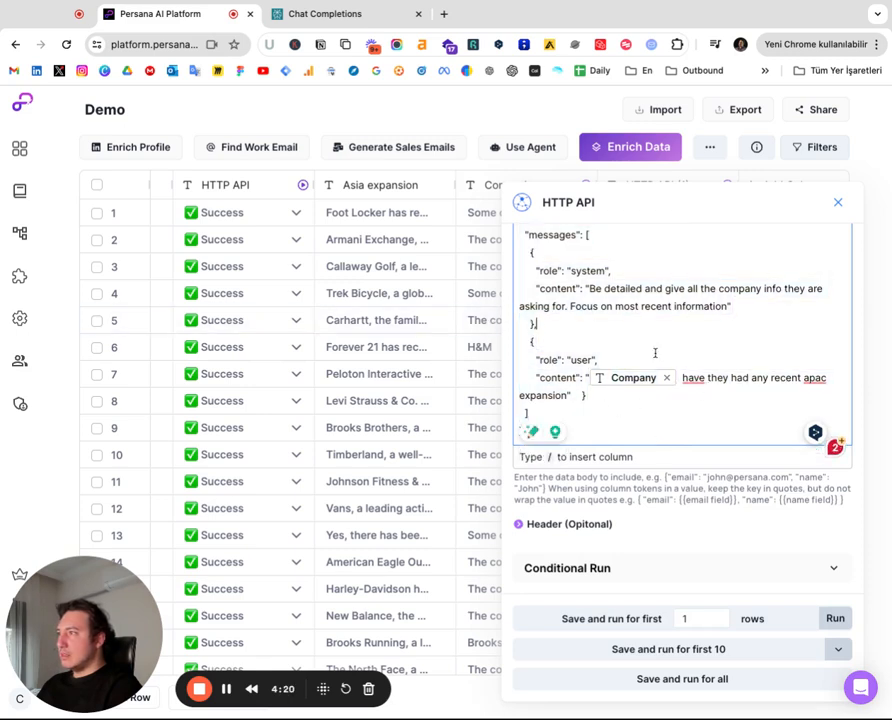
pyautogui.scroll(1, 594, 306)
pyautogui.moveTo(538, 317); pyautogui.dragTo(822, 320)
pyautogui.click(690, 350)
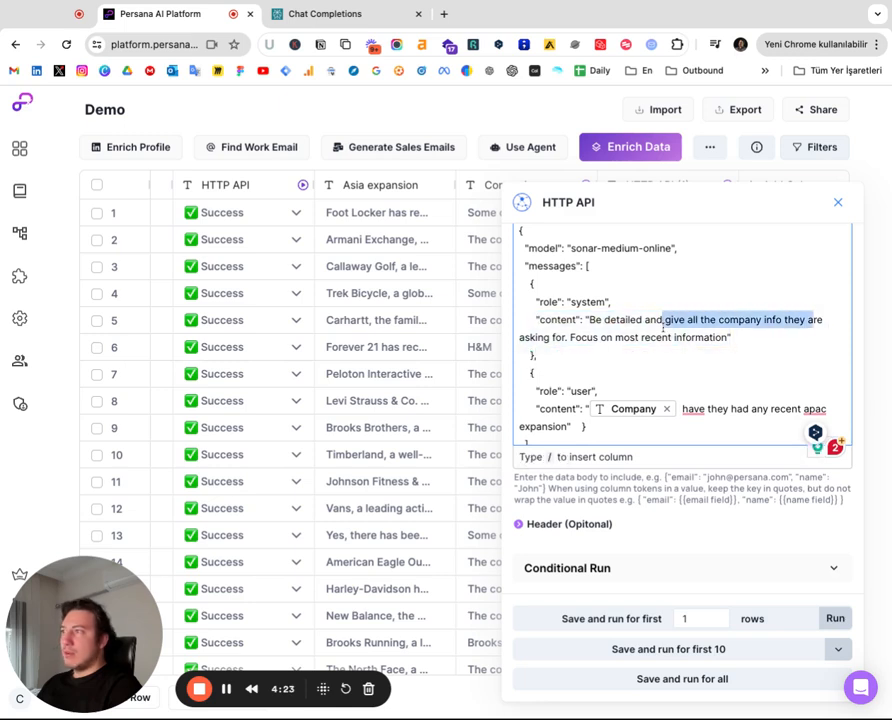
pyautogui.click(771, 341)
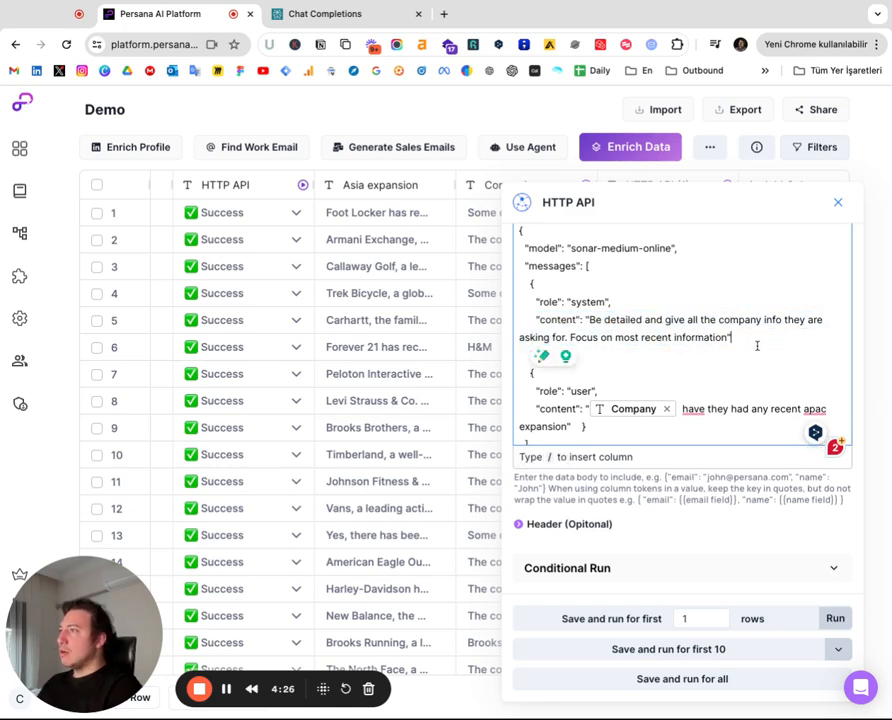
# Select the system role and content lines in the docs' cURL example
pyautogui.click(370, 18)
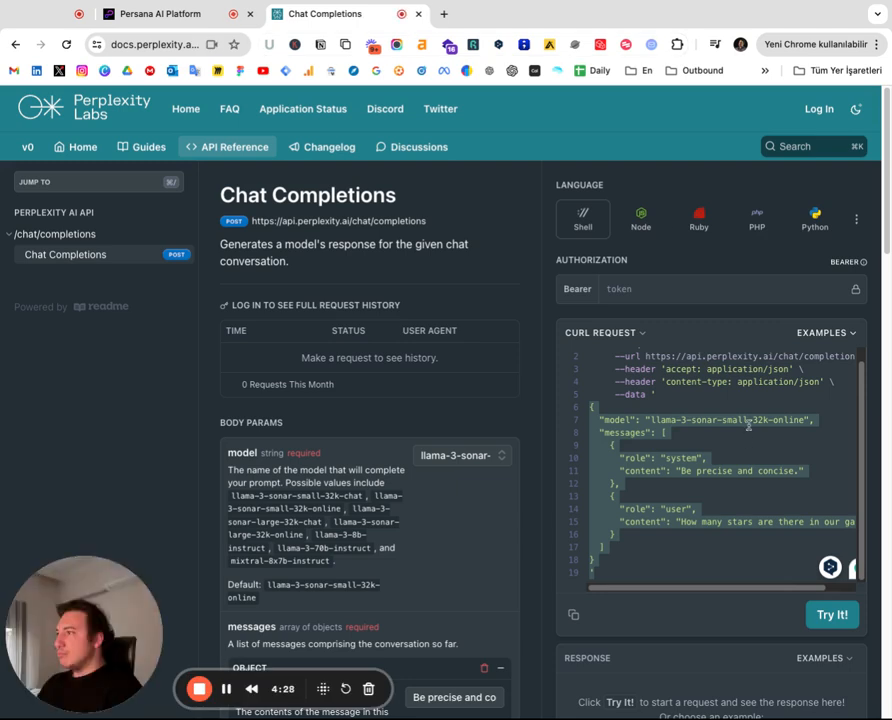
pyautogui.moveTo(627, 470); pyautogui.dragTo(804, 471)
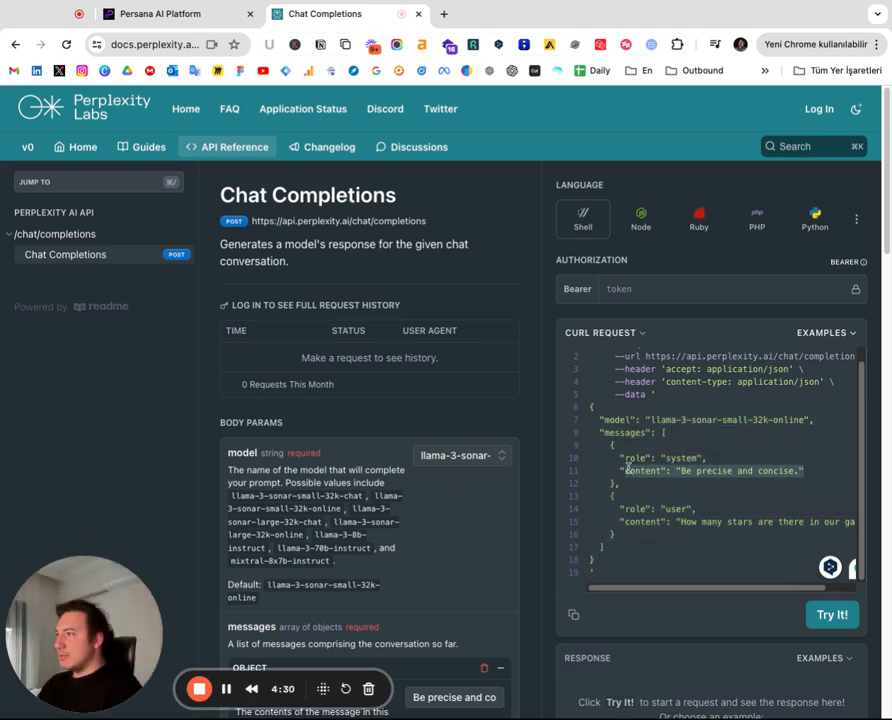
pyautogui.click(660, 460)
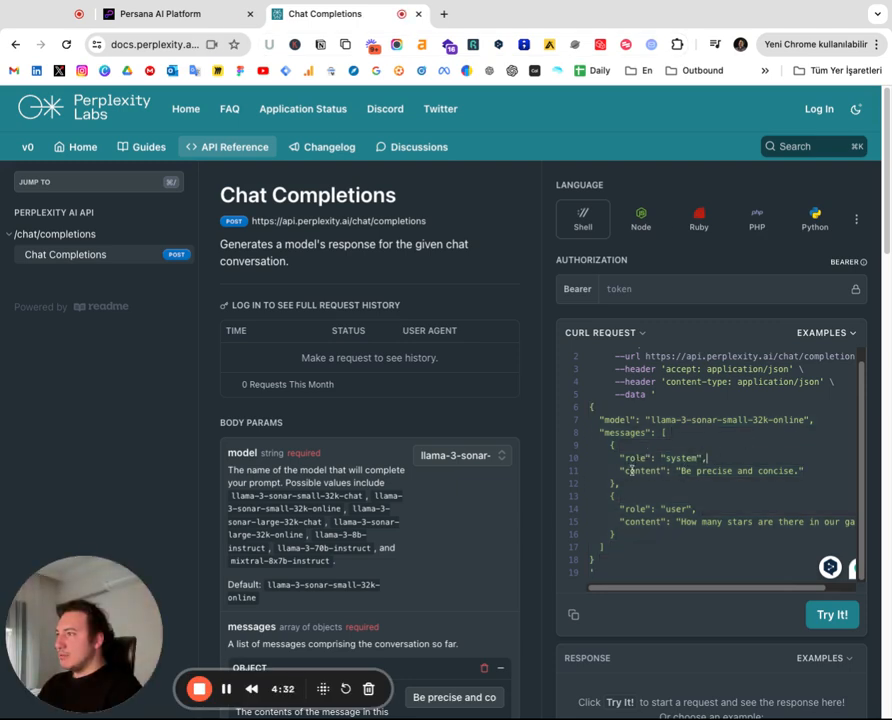
pyautogui.moveTo(620, 458); pyautogui.dragTo(813, 471)
pyautogui.click(737, 454)
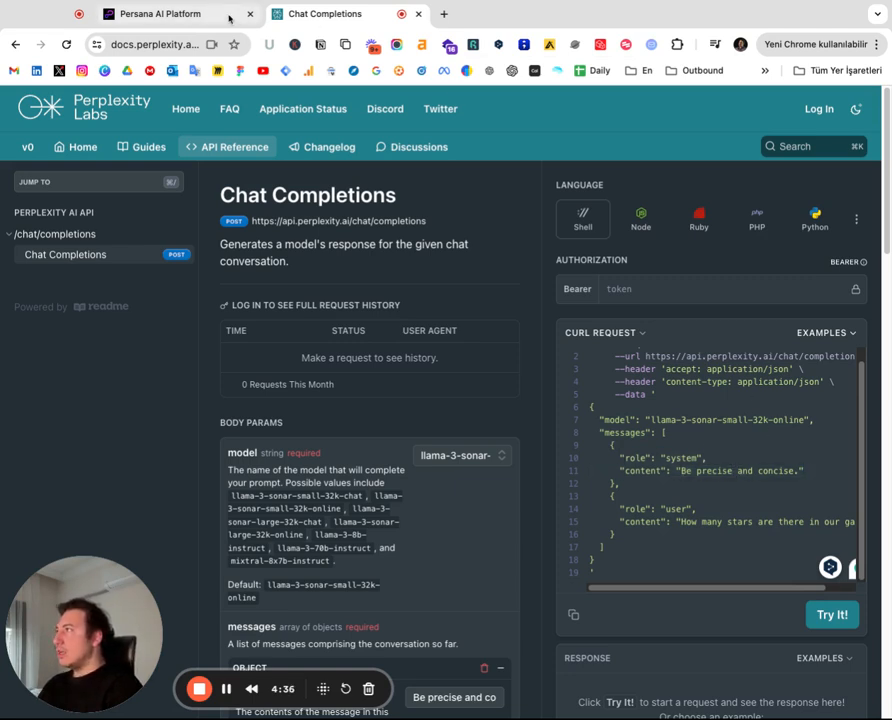
# Highlight the system role and content text in the HTTP API body for comparison
pyautogui.click(178, 16)
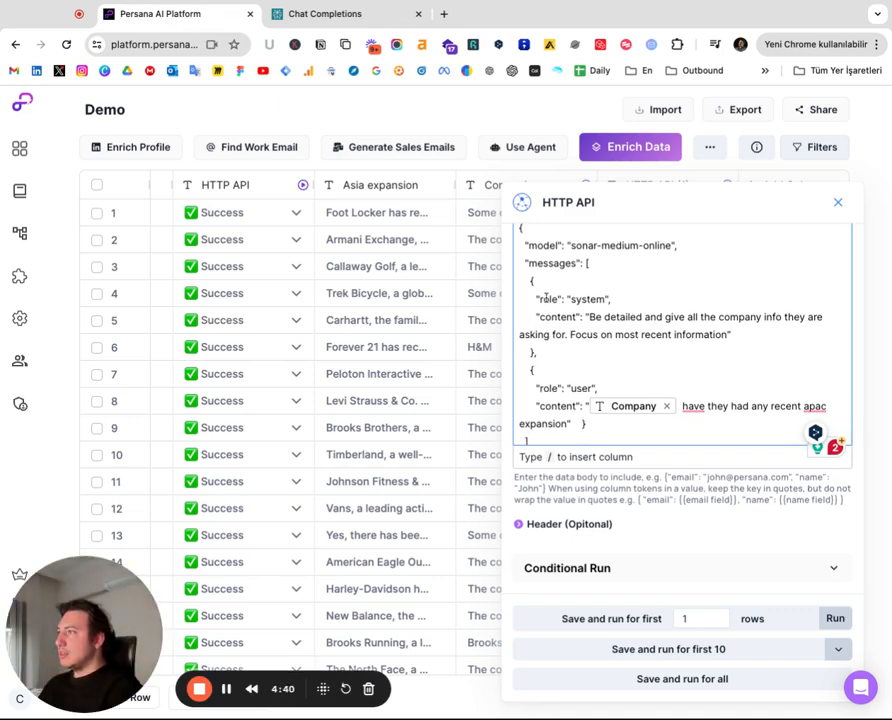
pyautogui.moveTo(547, 300); pyautogui.dragTo(640, 303)
pyautogui.click(685, 317)
pyautogui.moveTo(581, 319); pyautogui.dragTo(728, 335)
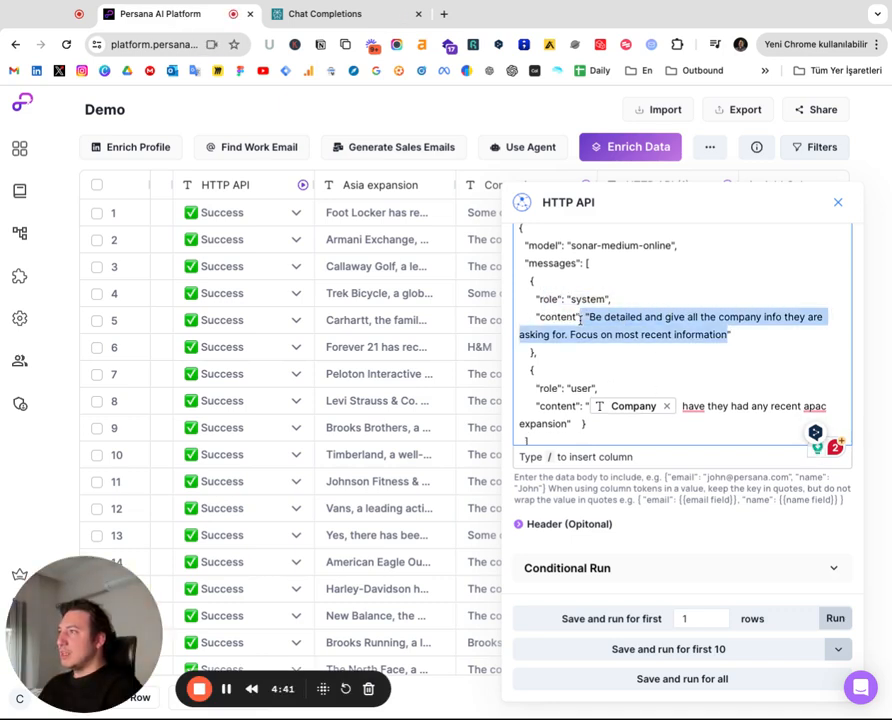
pyautogui.click(795, 337)
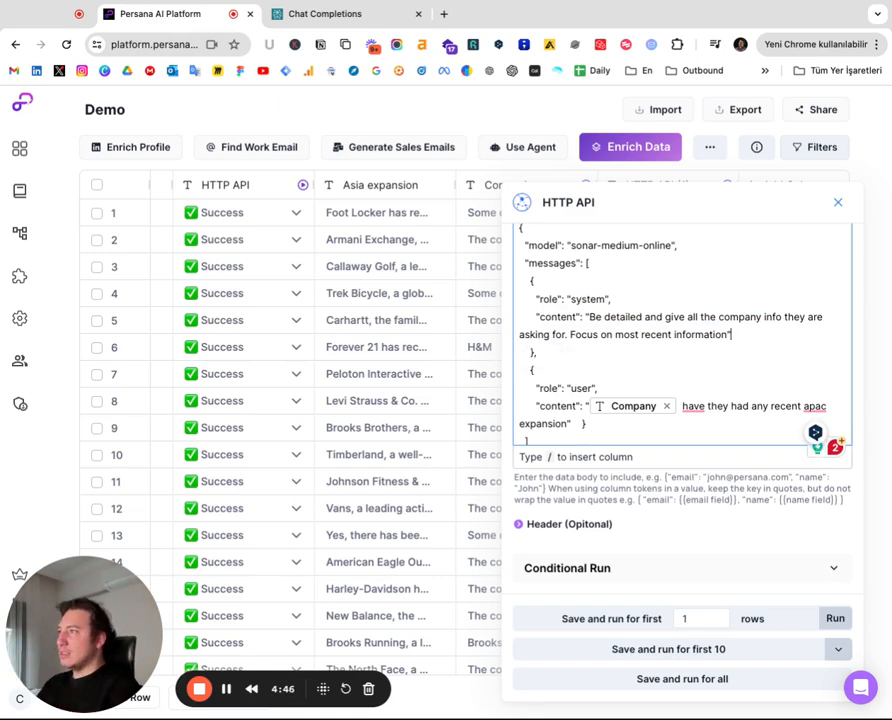
# Select the header lines in the docs' cURL example
pyautogui.hotkey('ctrl', 'Tab')
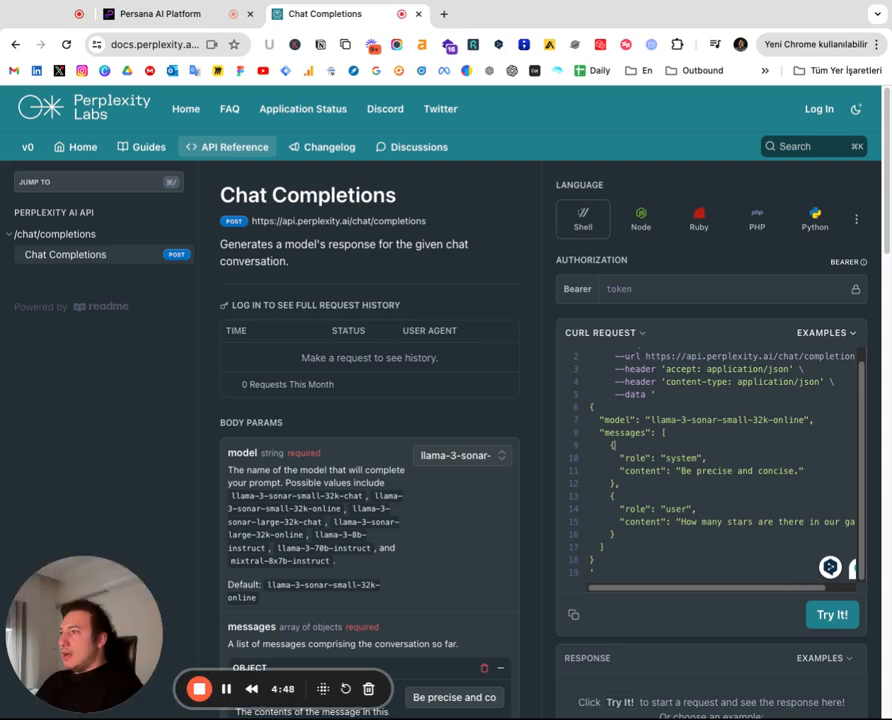
pyautogui.scroll(-1, 440, 400)
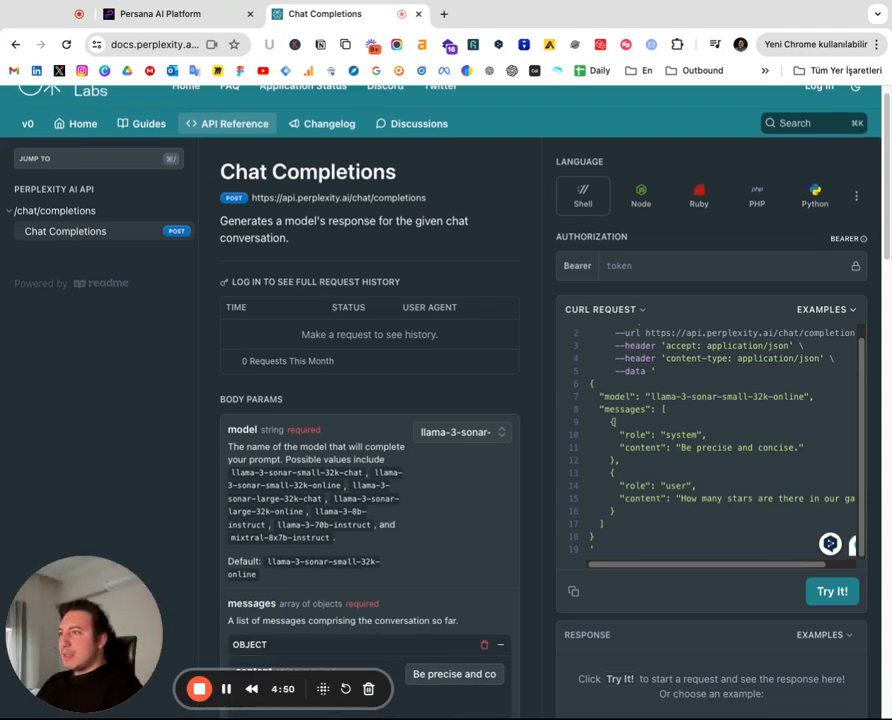
pyautogui.scroll(1, 720, 440)
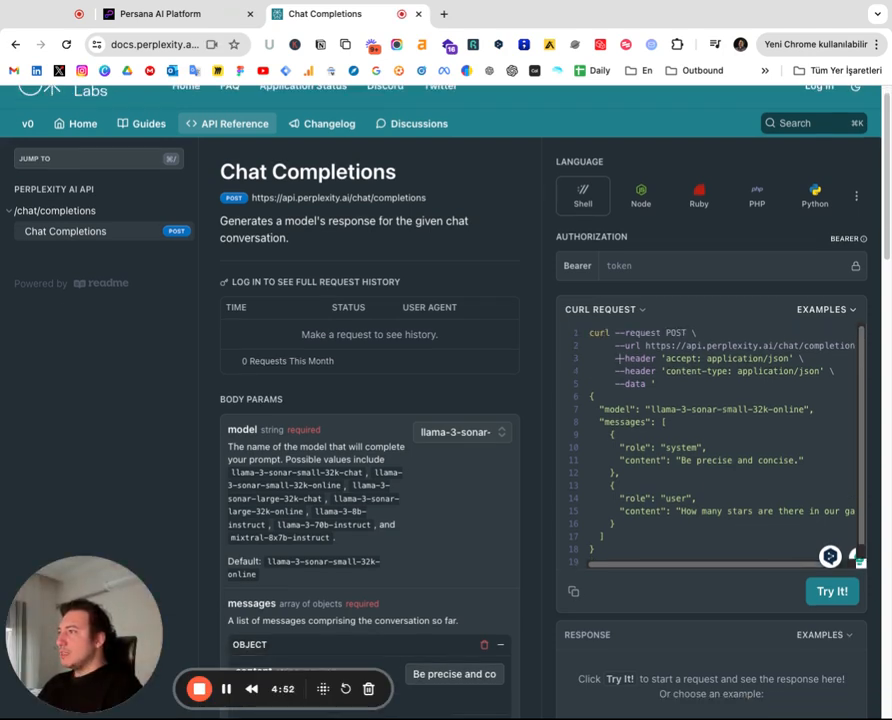
pyautogui.moveTo(620, 358); pyautogui.dragTo(836, 372)
pyautogui.click(748, 371)
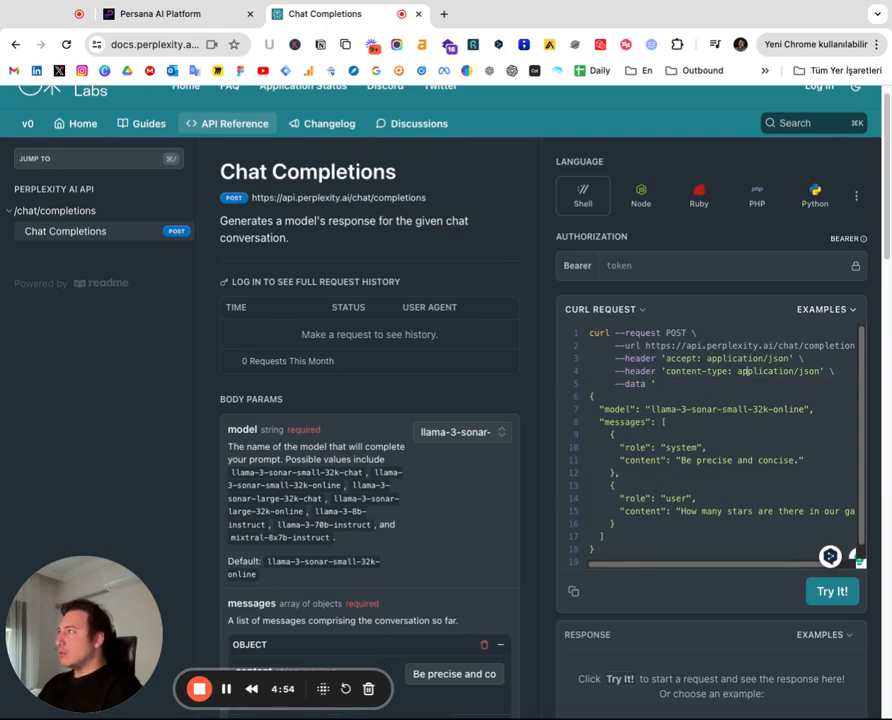
# Compare the HTTP API header key-value pairs with the docs' accept header line
pyautogui.hotkey('ctrl', 'shift', 'Tab')
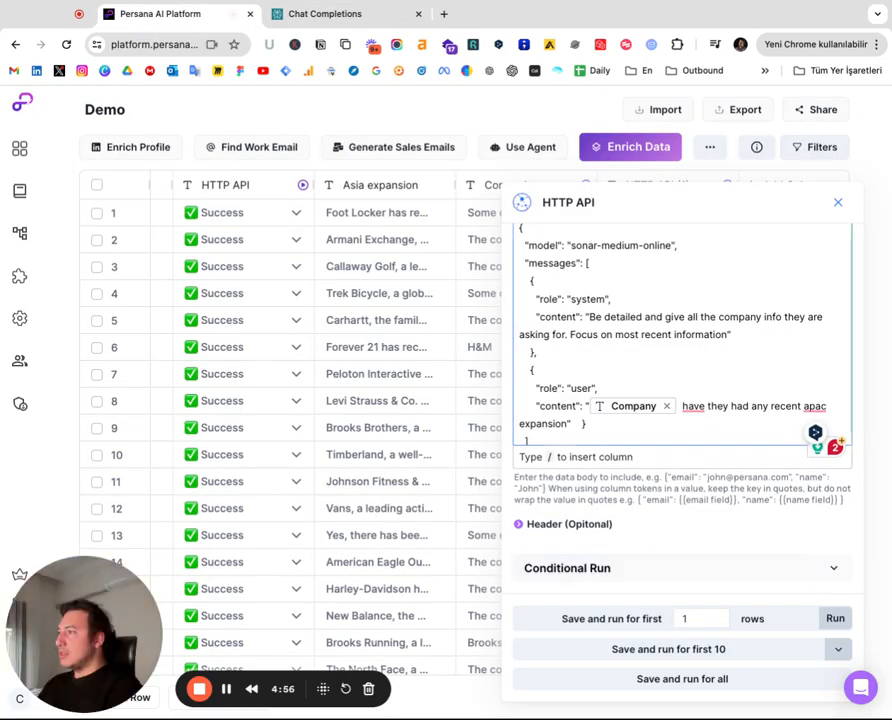
pyautogui.scroll(-4, 682, 420)
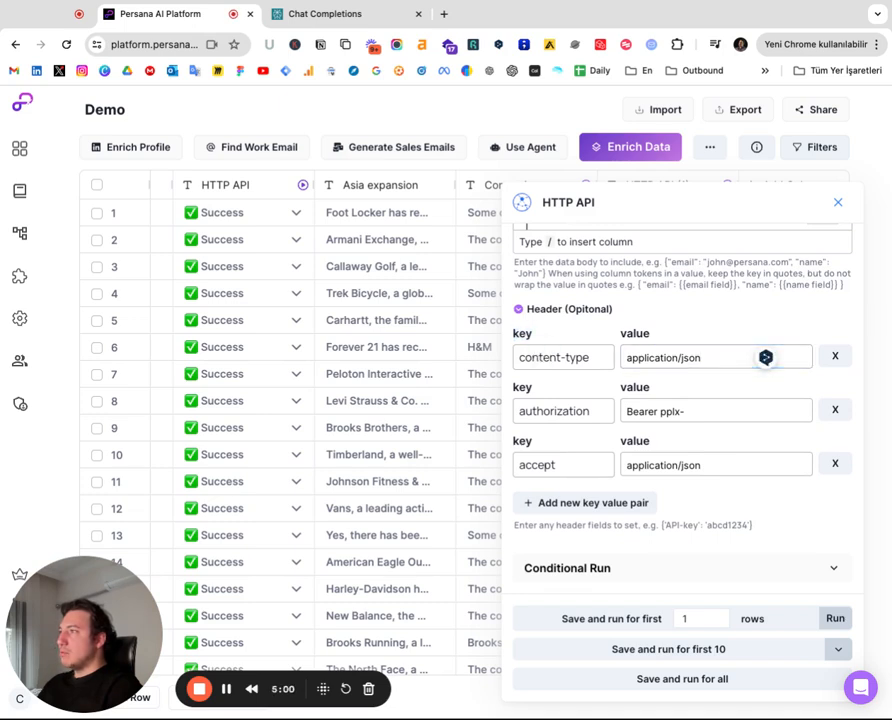
pyautogui.hotkey('ctrl', 'Tab')
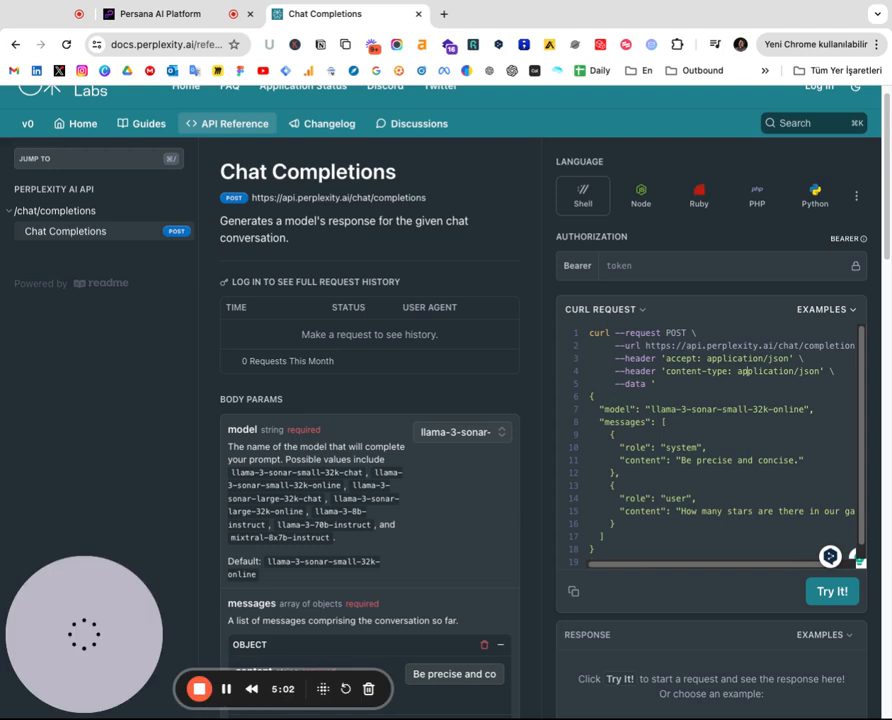
pyautogui.scroll(1, 745, 394)
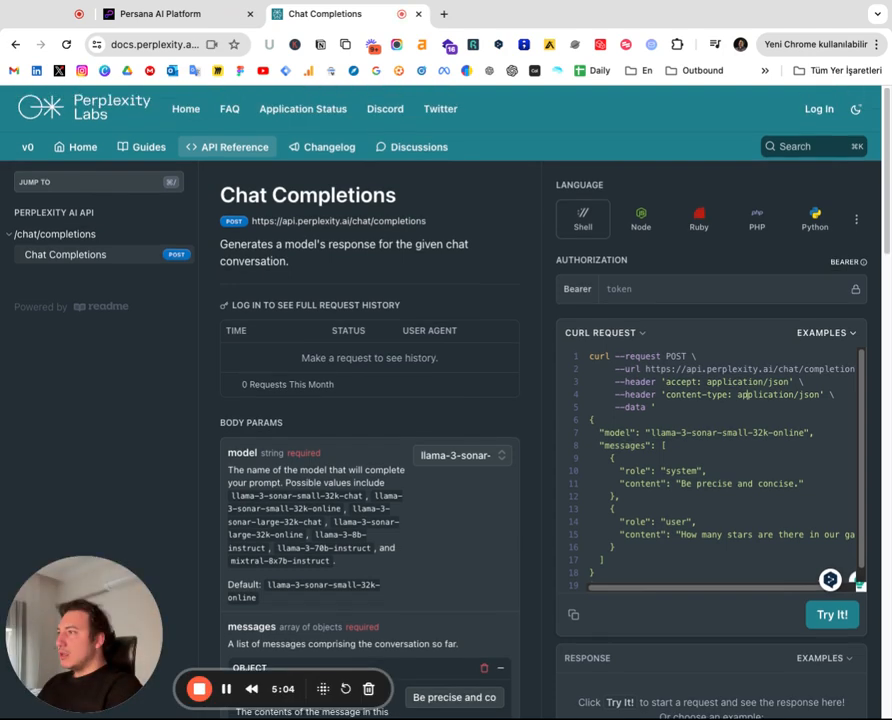
pyautogui.moveTo(666, 382); pyautogui.dragTo(794, 382)
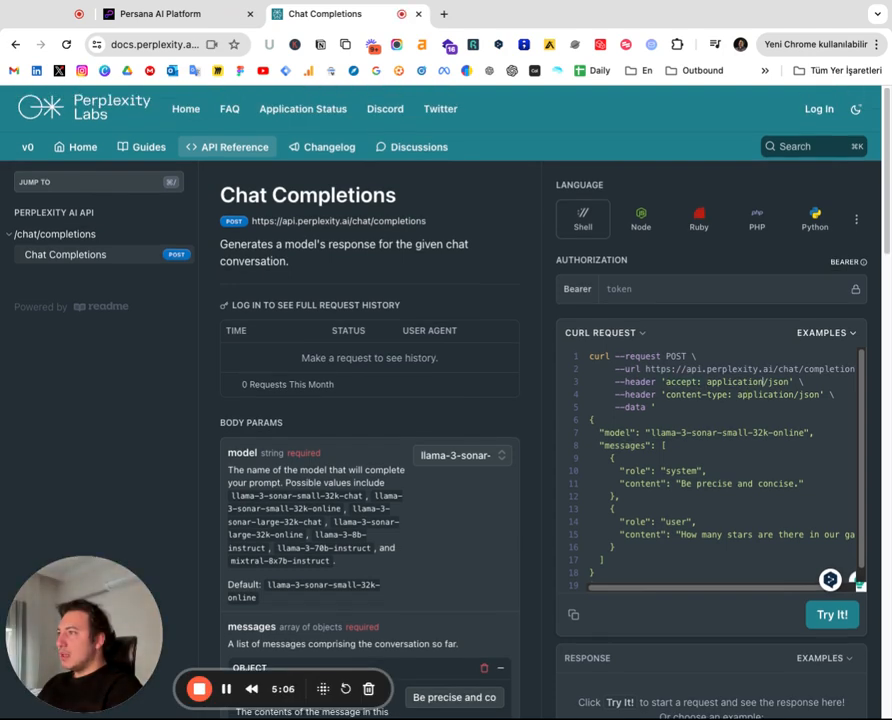
# Review the accept and authorization header key-value pairs in the HTTP API settings
pyautogui.click(160, 14)
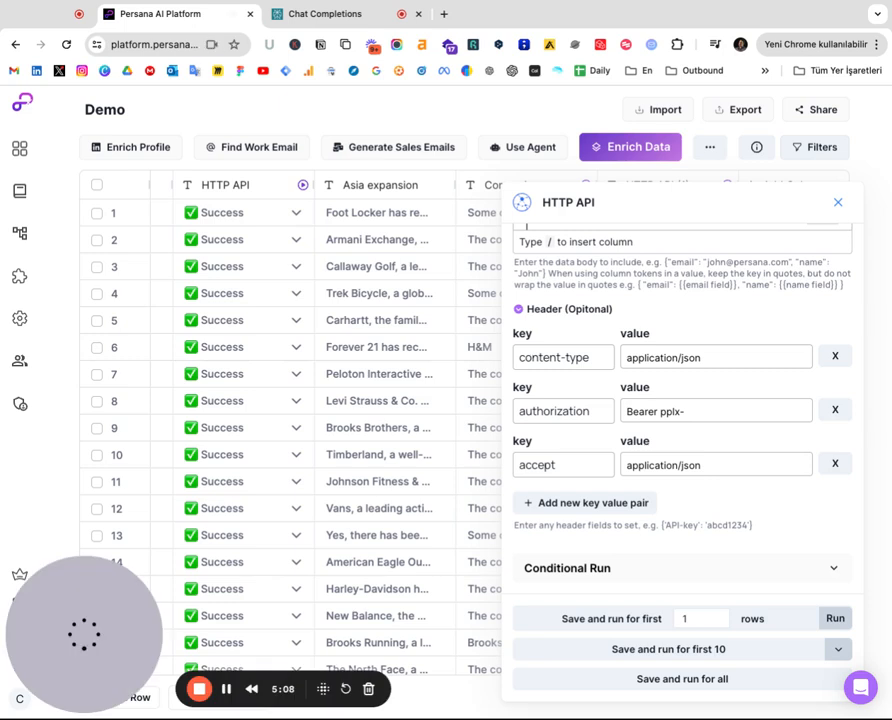
pyautogui.click(564, 465)
pyautogui.click(716, 465)
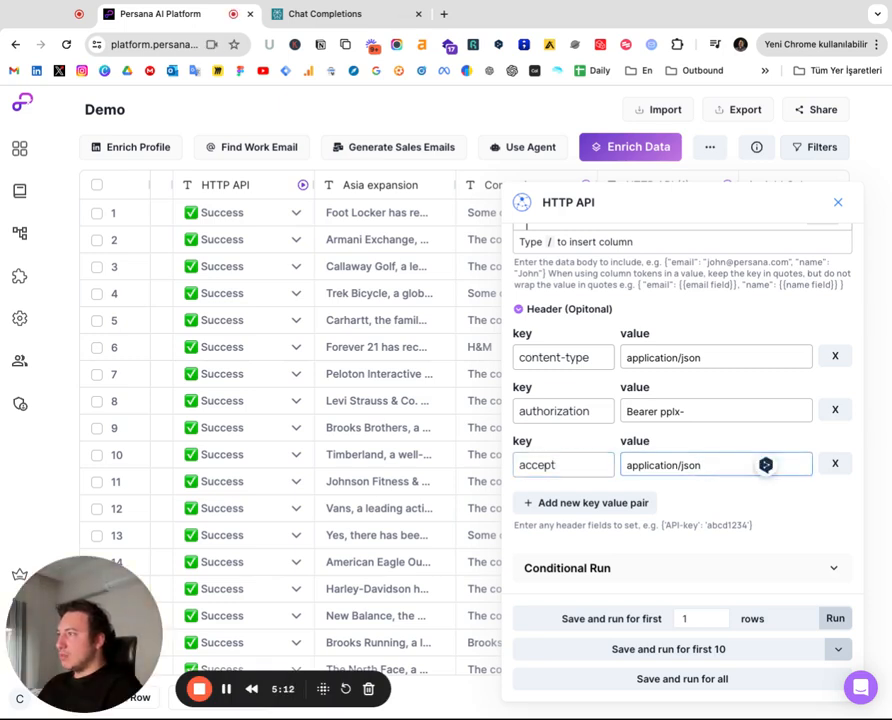
pyautogui.moveTo(591, 411); pyautogui.dragTo(527, 411)
pyautogui.click(600, 438)
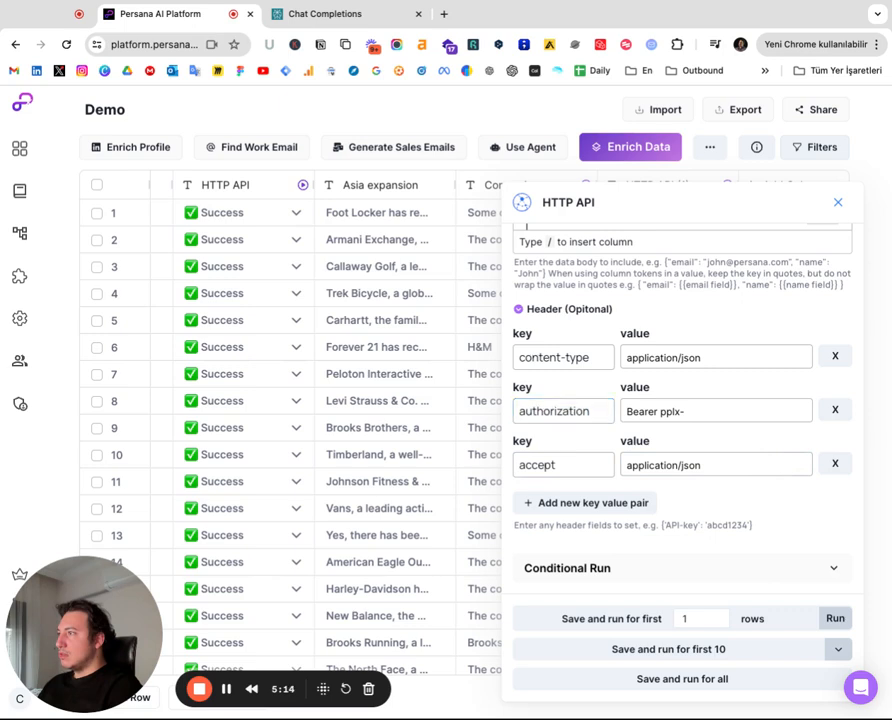
pyautogui.click(683, 411)
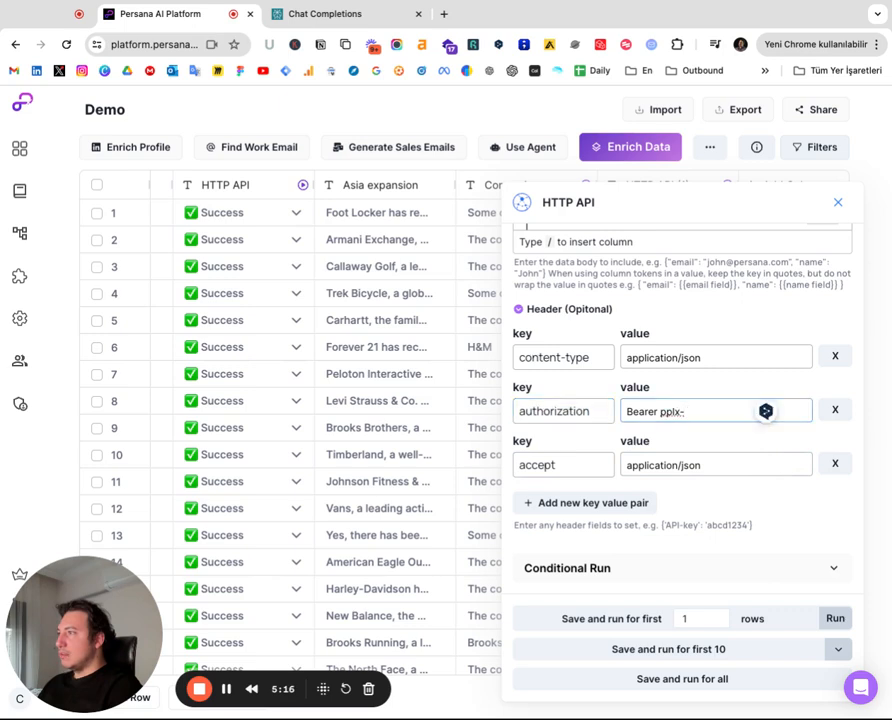
pyautogui.click(683, 437)
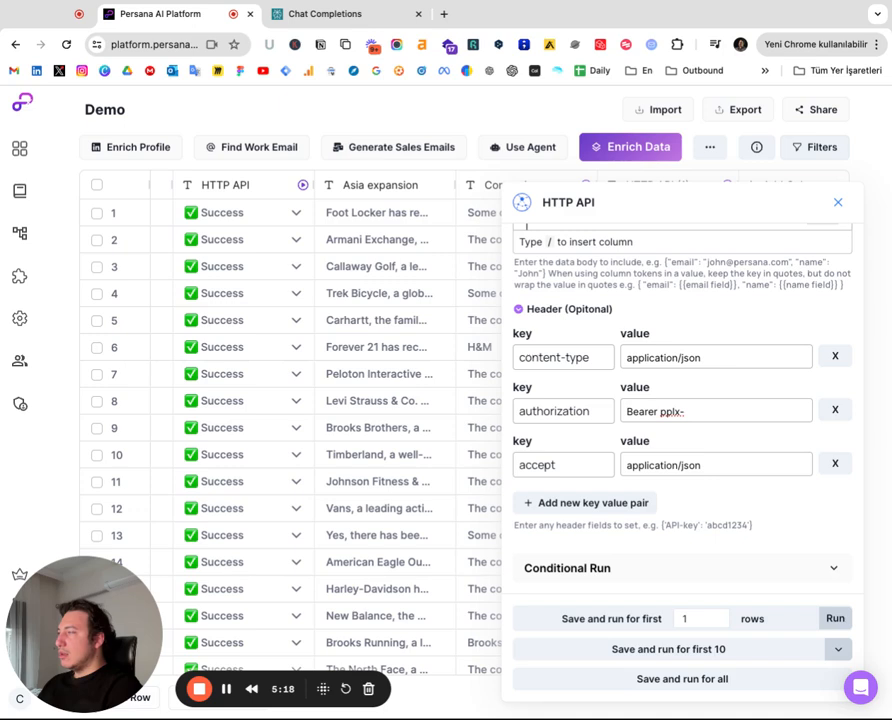
# Select the content-type header in the docs' cURL example
pyautogui.click(335, 16)
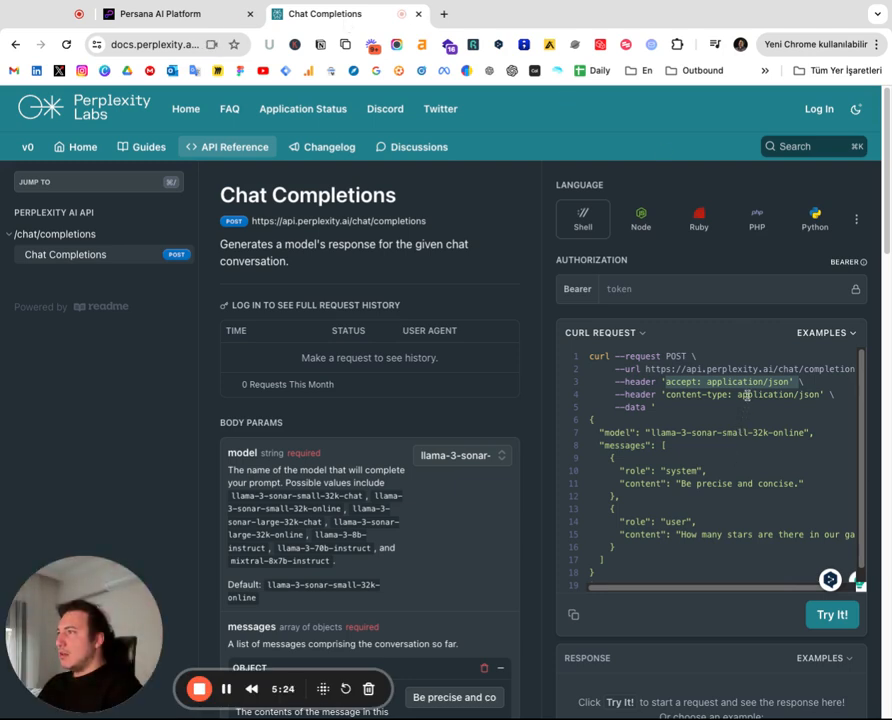
pyautogui.moveTo(660, 396); pyautogui.dragTo(822, 395)
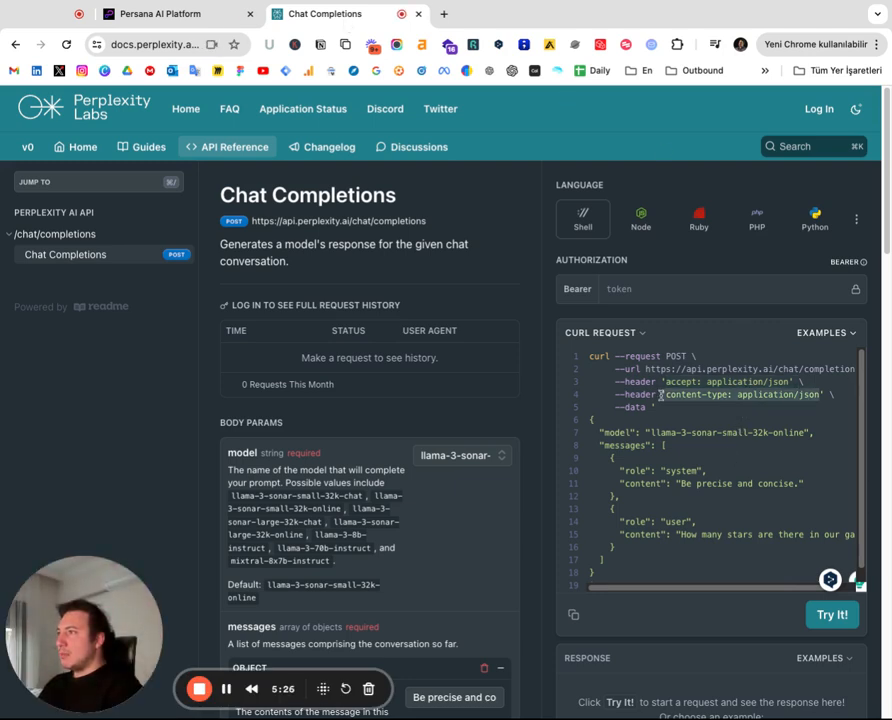
# Check the content-type header key-value pair in the HTTP API enrichment settings
pyautogui.click(180, 12)
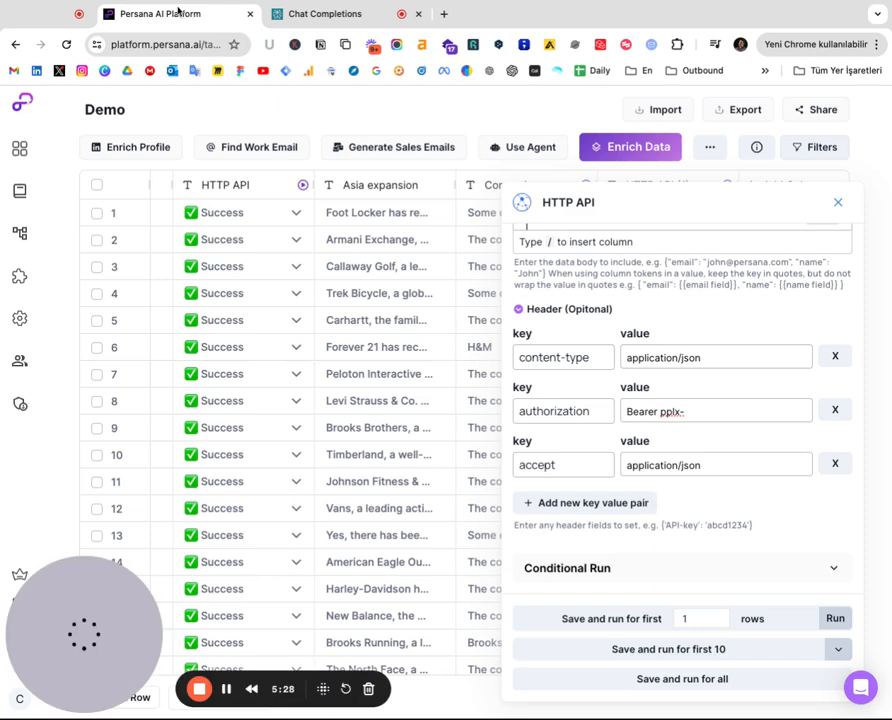
pyautogui.tripleClick(593, 357)
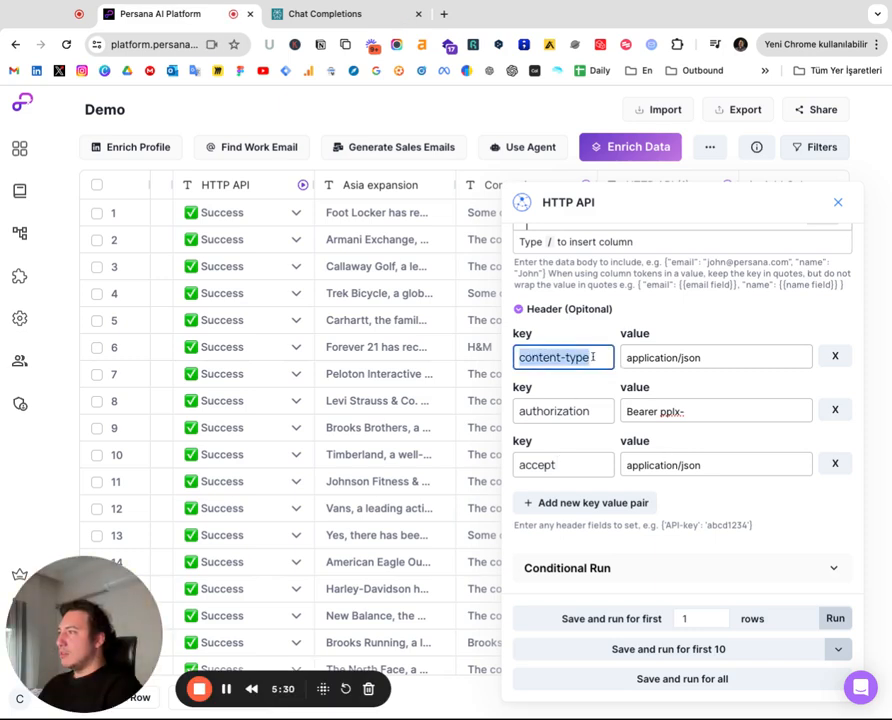
pyautogui.scroll(3, 720, 330)
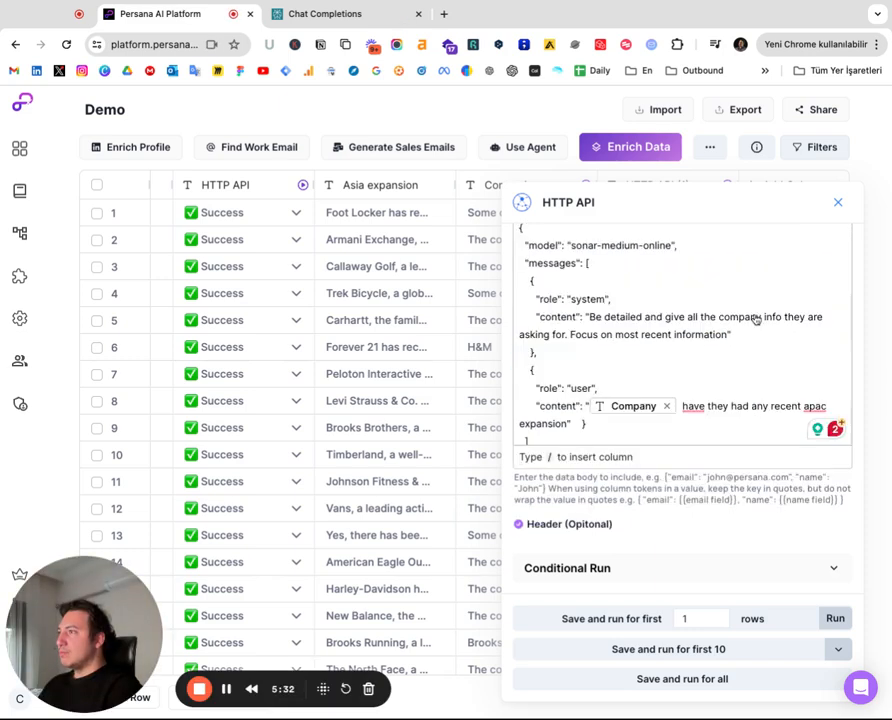
pyautogui.scroll(-4, 561, 523)
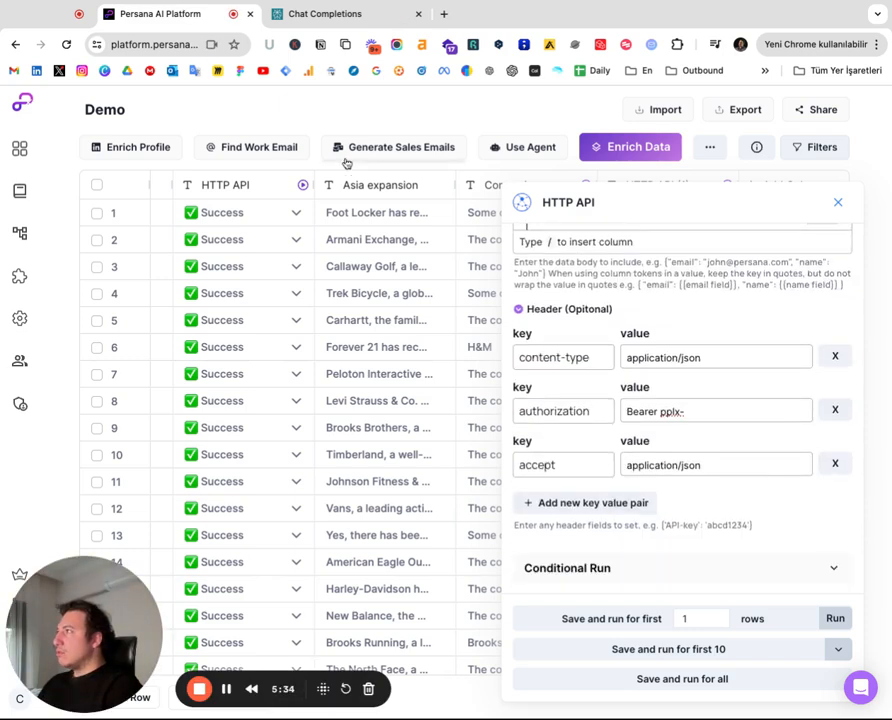
# Select the JSON data body in the docs' cURL example and return to the Persana table
pyautogui.click(356, 16)
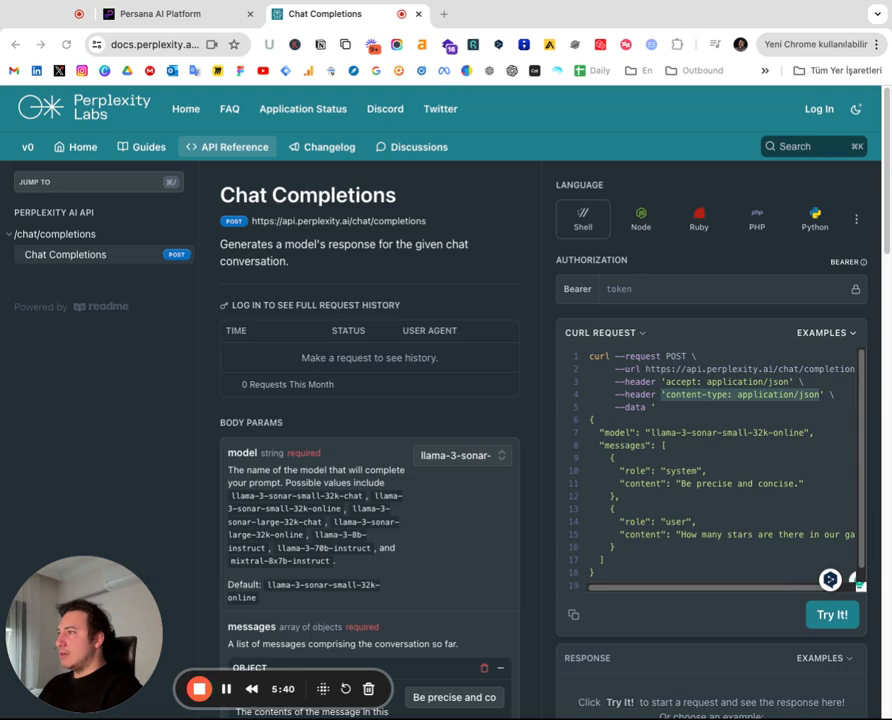
pyautogui.moveTo(592, 355); pyautogui.dragTo(708, 576)
pyautogui.click(676, 531)
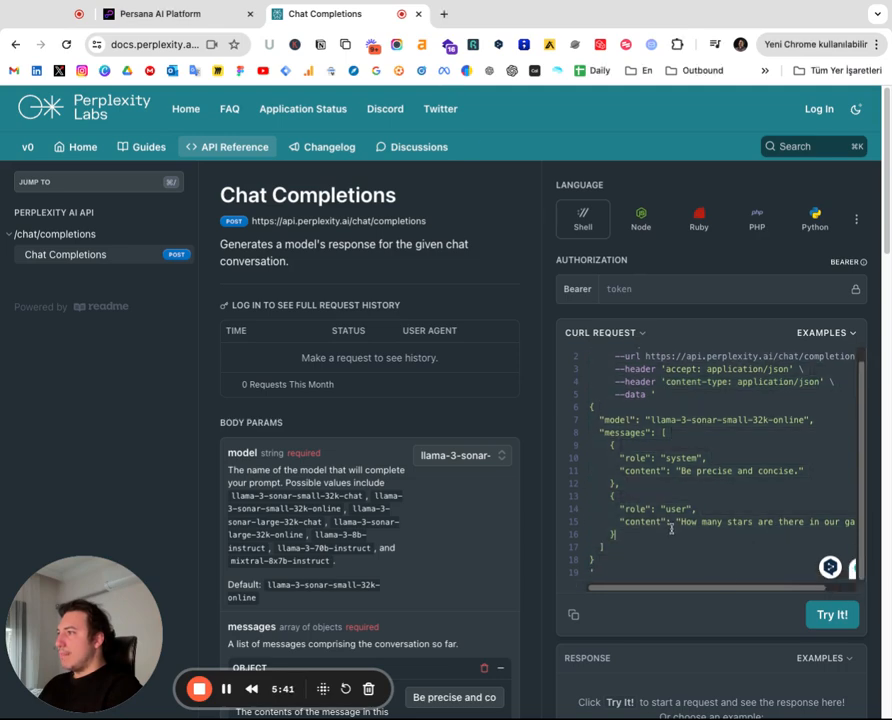
pyautogui.click(209, 13)
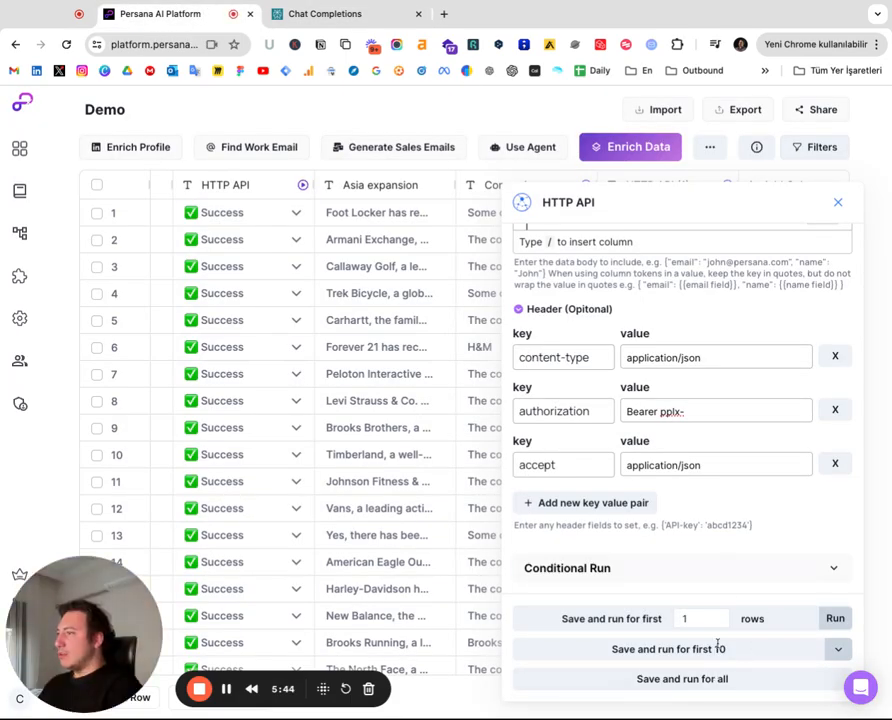
# Save the HTTP API enrichment and run it for all rows
pyautogui.click(710, 680)
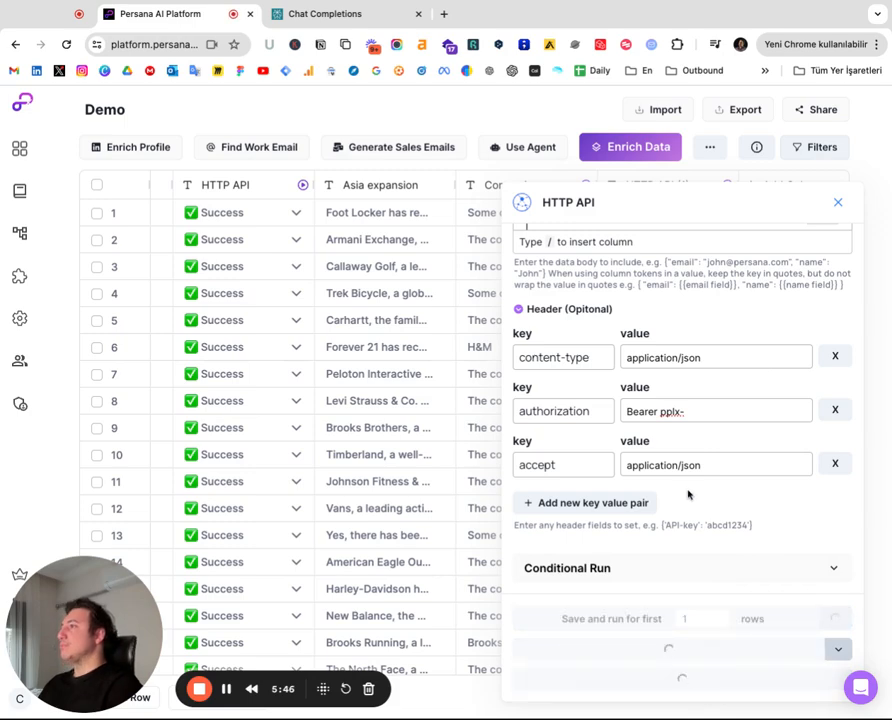
pyautogui.scroll(5, 690, 494)
pyautogui.scroll(-5, 712, 478)
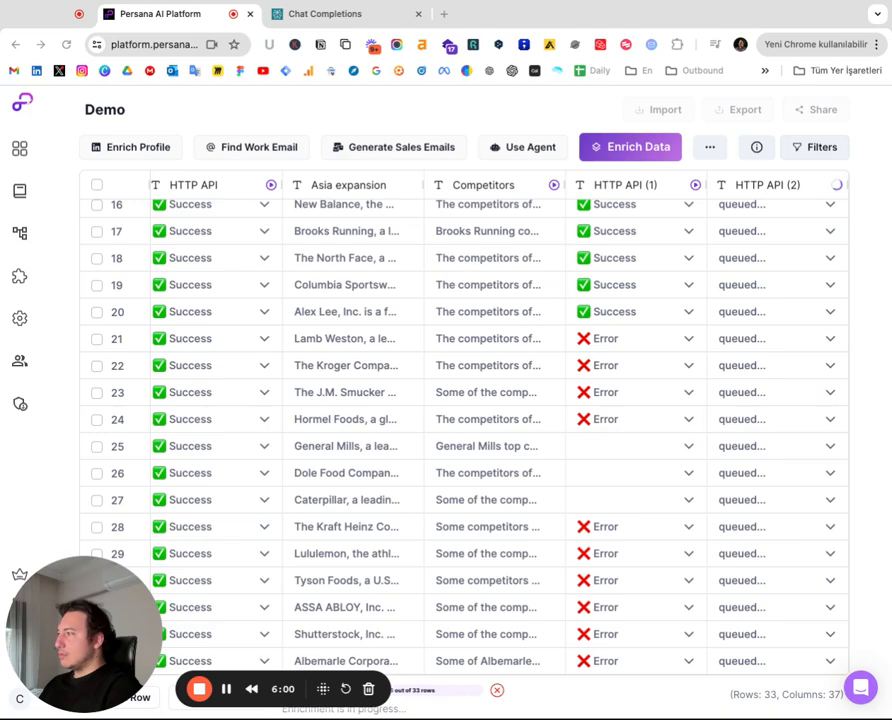
pyautogui.scroll(6, 464, 430)
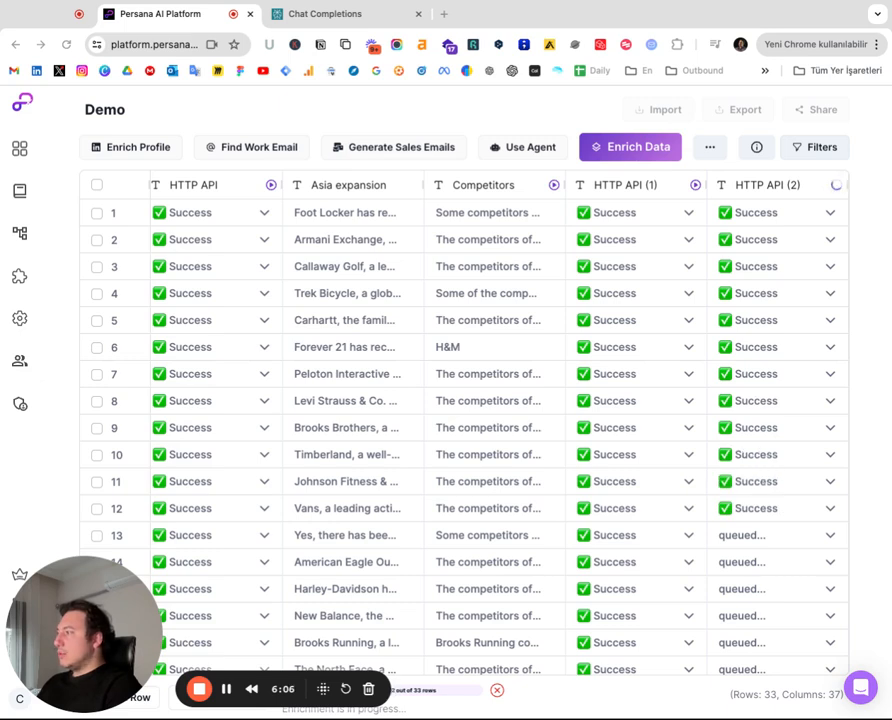
# Inspect the usage and choices of a row's HTTP API (1) response
pyautogui.click(612, 428)
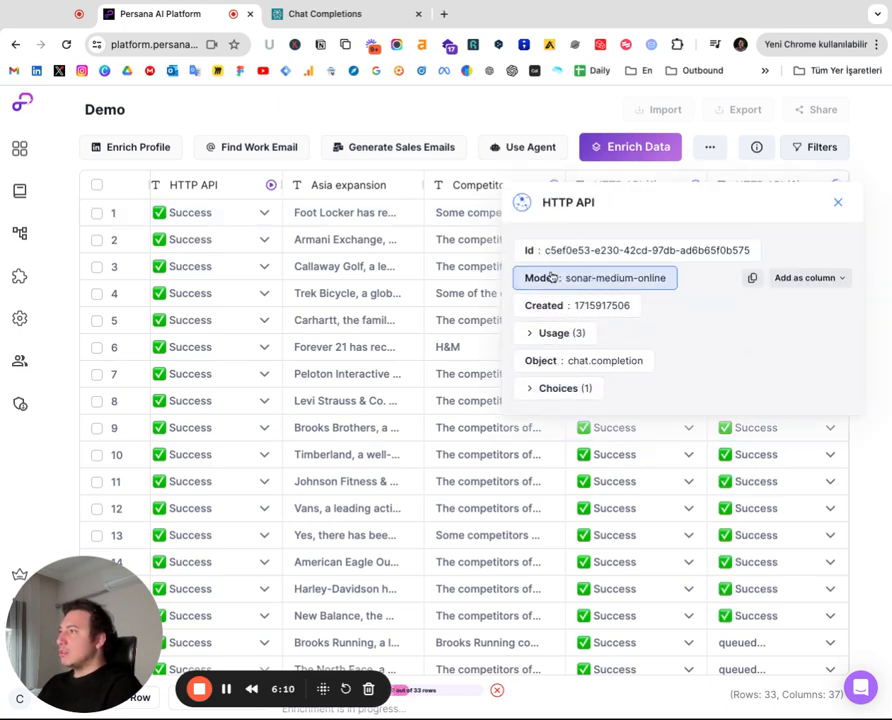
pyautogui.click(580, 333)
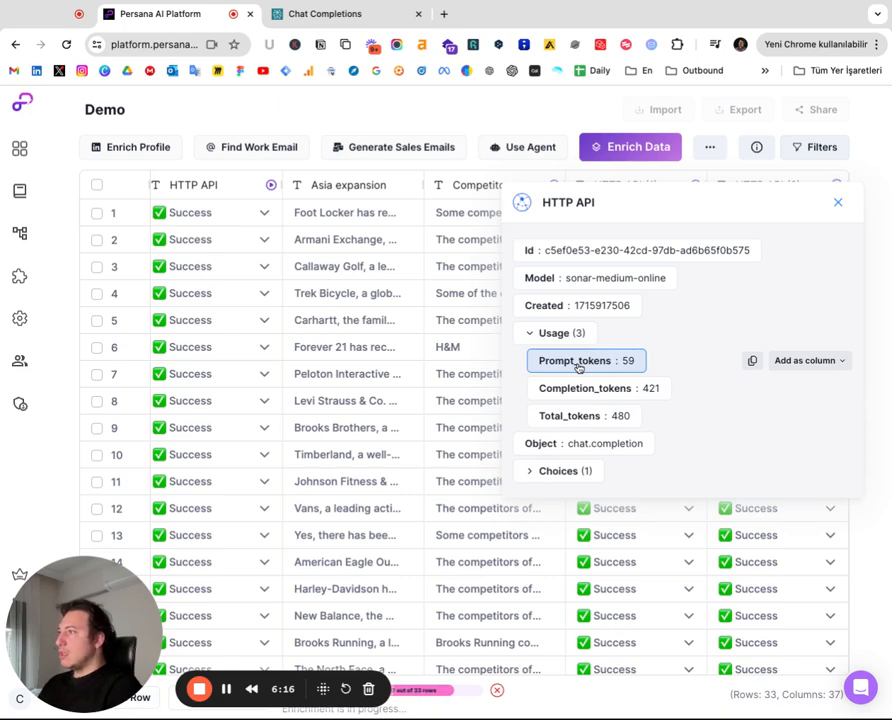
pyautogui.click(580, 471)
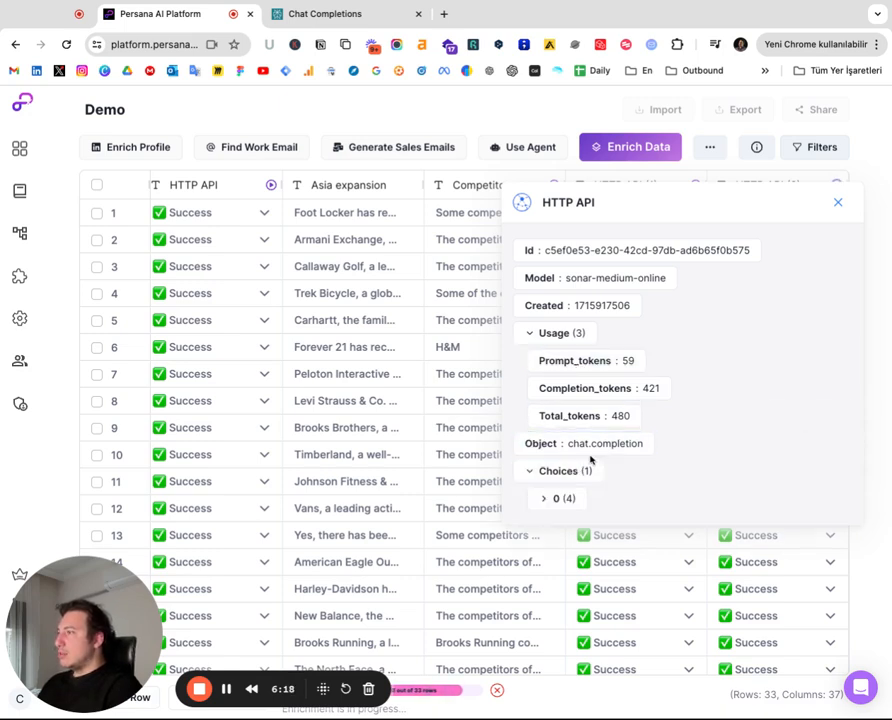
pyautogui.click(567, 503)
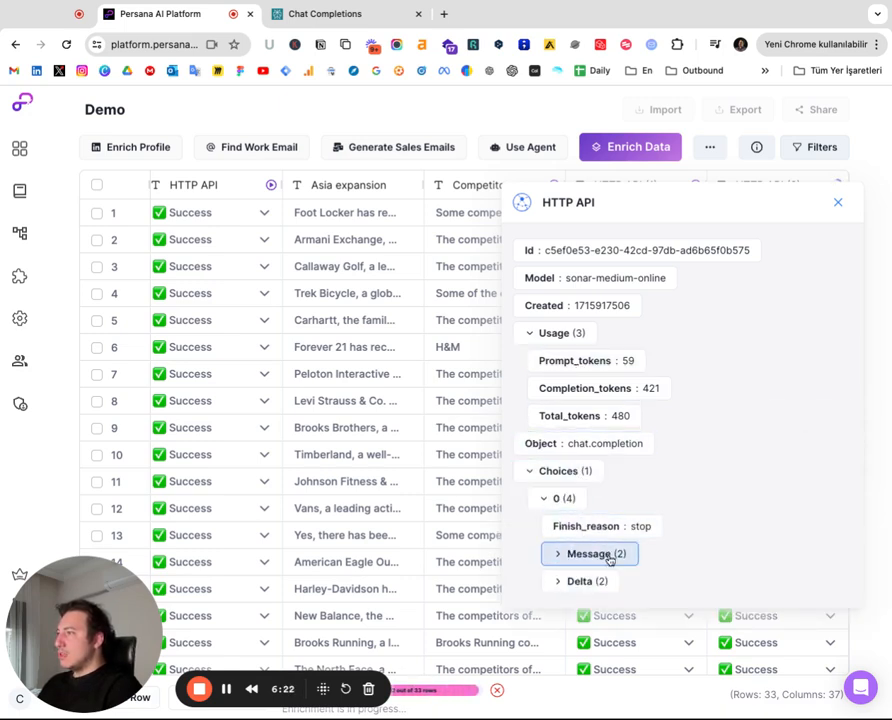
pyautogui.click(837, 206)
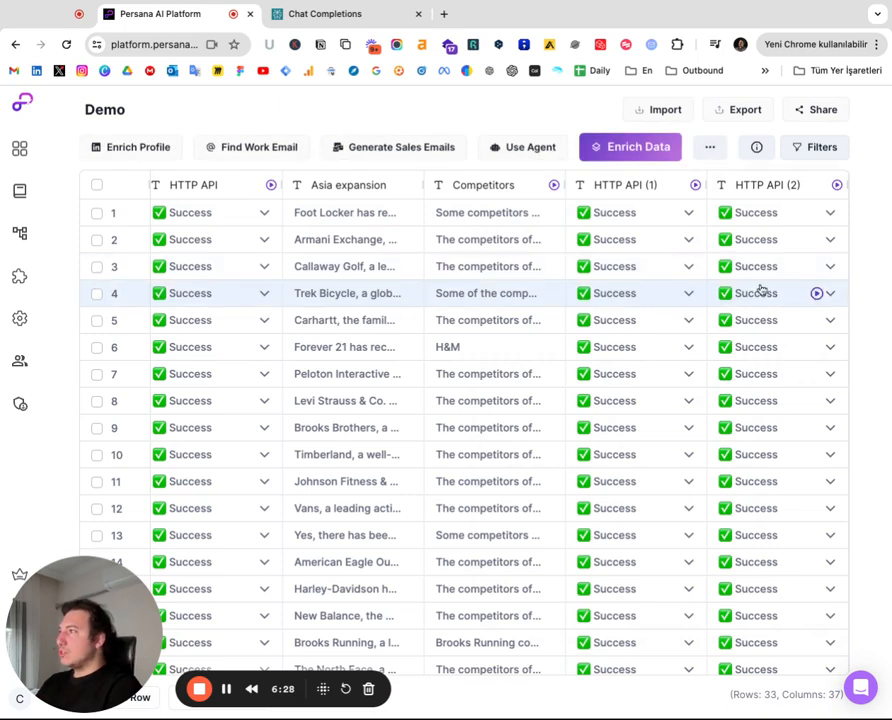
# Open the first row's HTTP API (2) response and read its message content
pyautogui.click(775, 212)
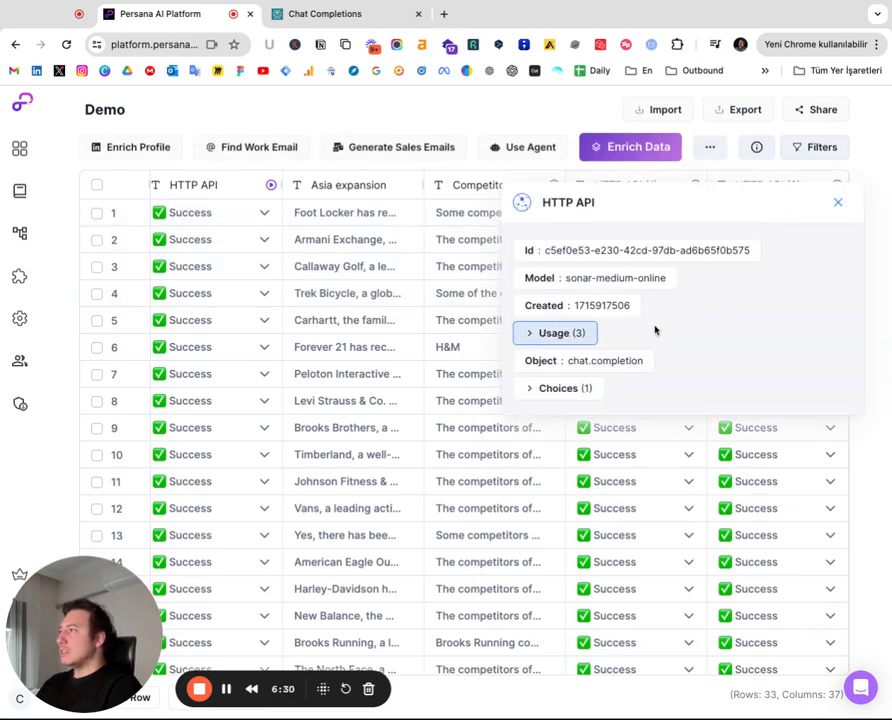
pyautogui.click(585, 389)
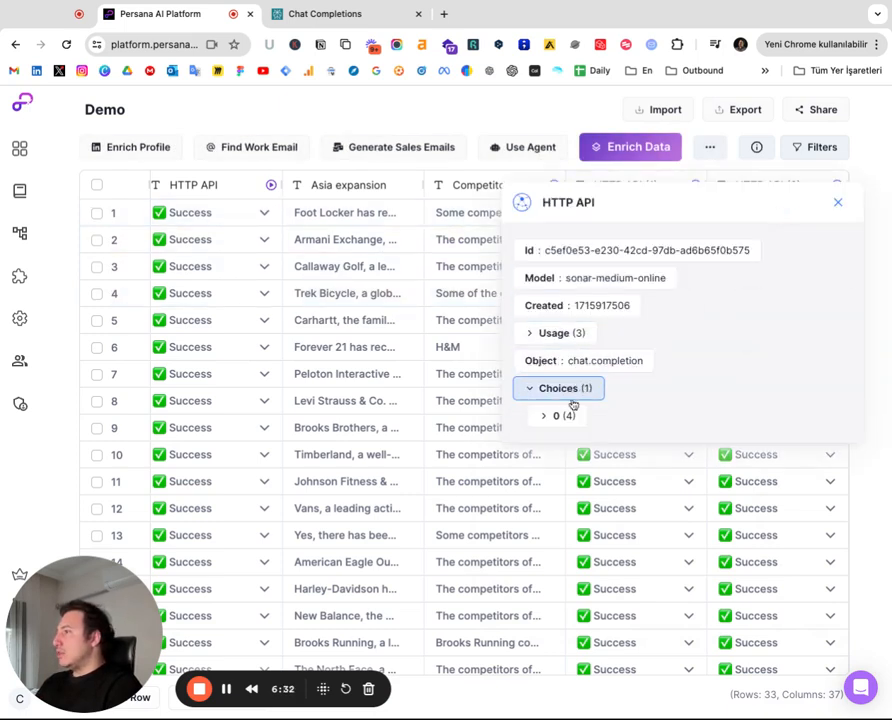
pyautogui.click(563, 416)
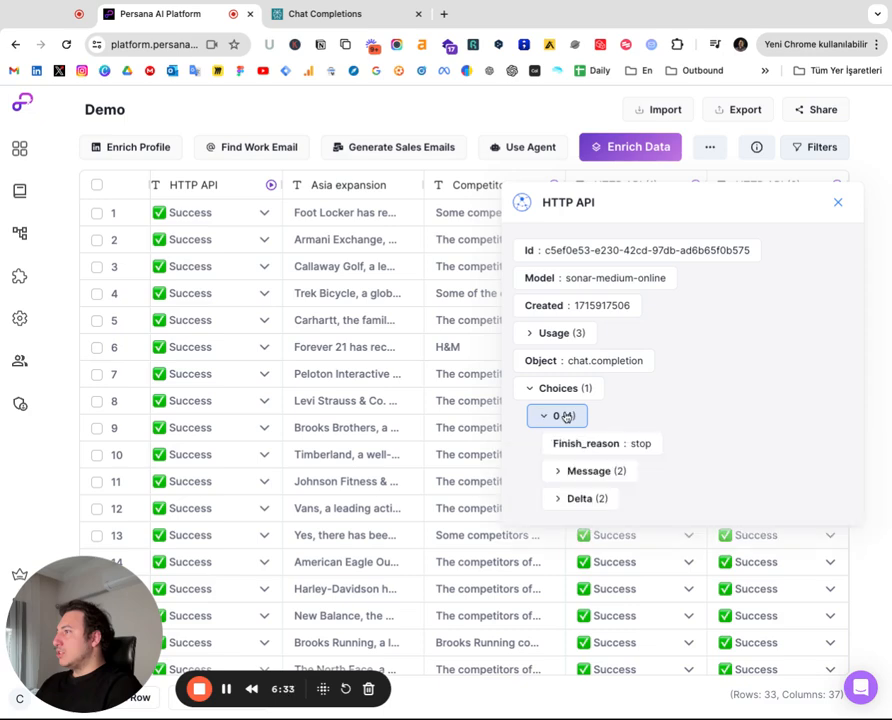
pyautogui.click(607, 472)
pyautogui.scroll(-3, 615, 465)
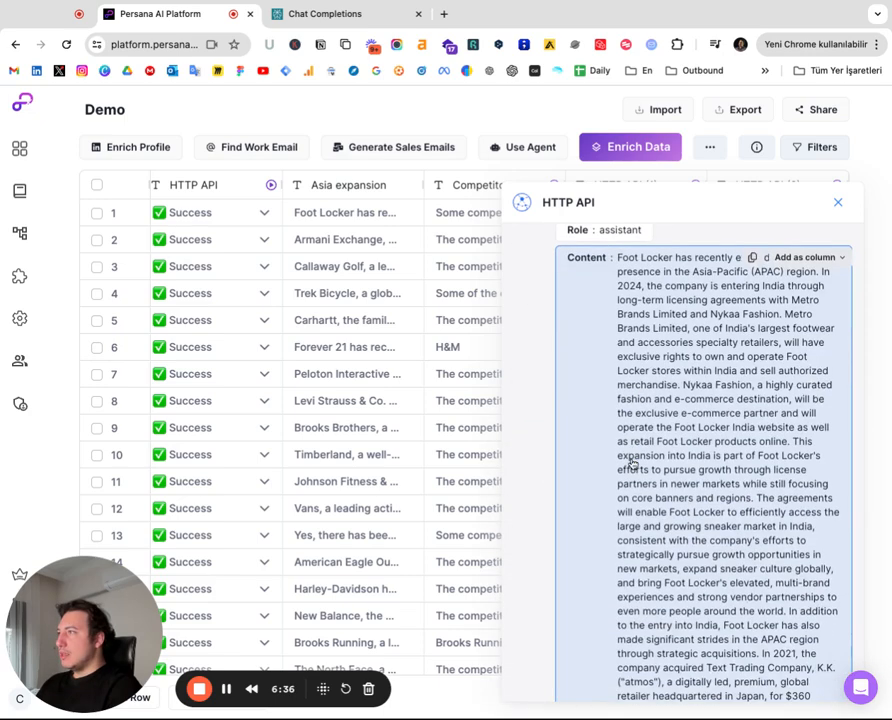
pyautogui.scroll(-2, 632, 459)
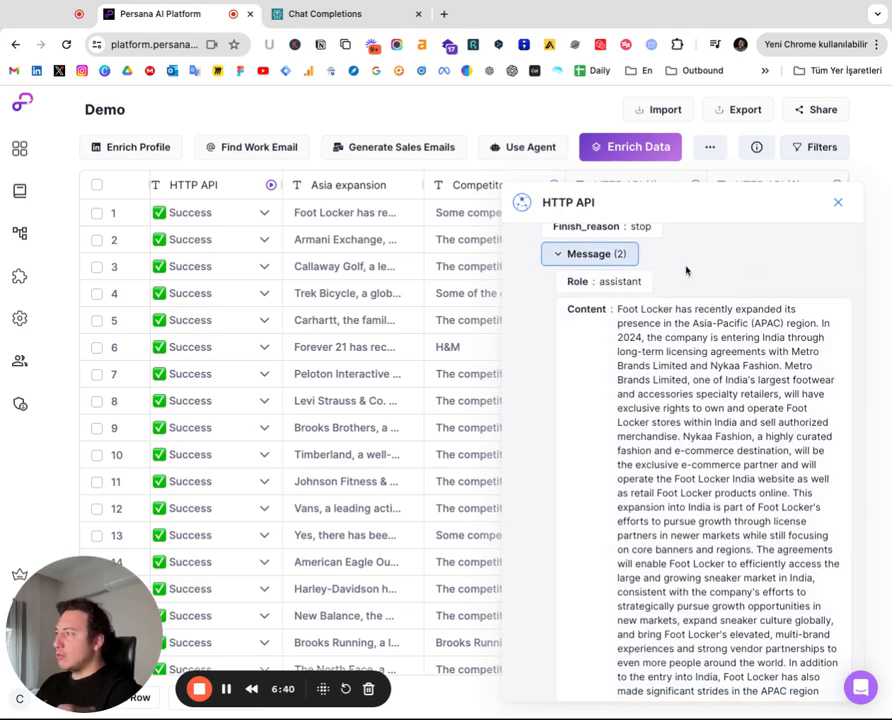
pyautogui.scroll(-3, 665, 262)
pyautogui.scroll(1, 714, 280)
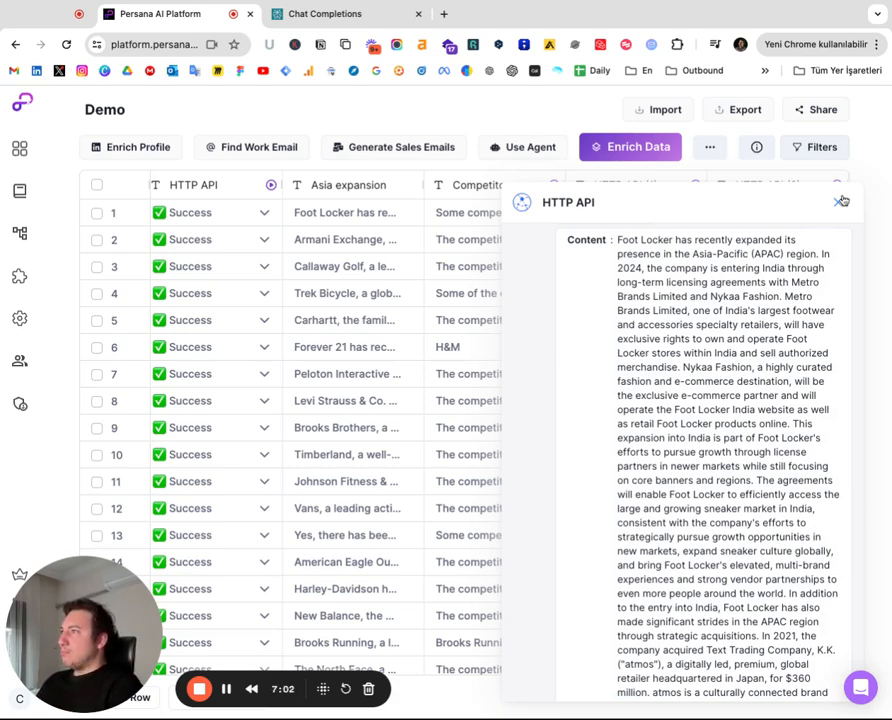
pyautogui.click(840, 201)
# Rerun the failed or empty records of the HTTP API (2) column
pyautogui.scroll(-5, 748, 282)
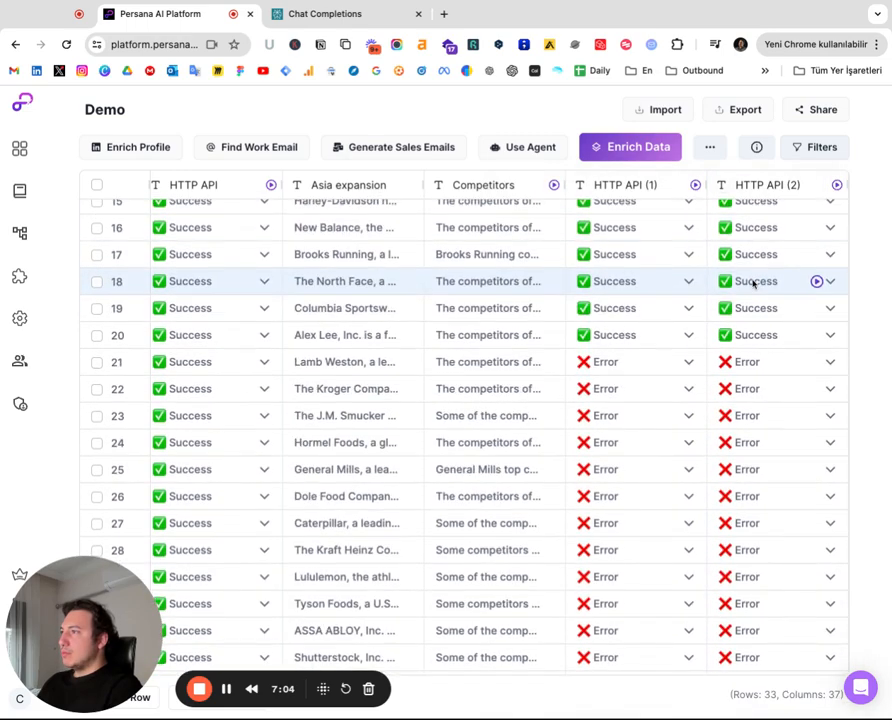
pyautogui.scroll(-1, 755, 490)
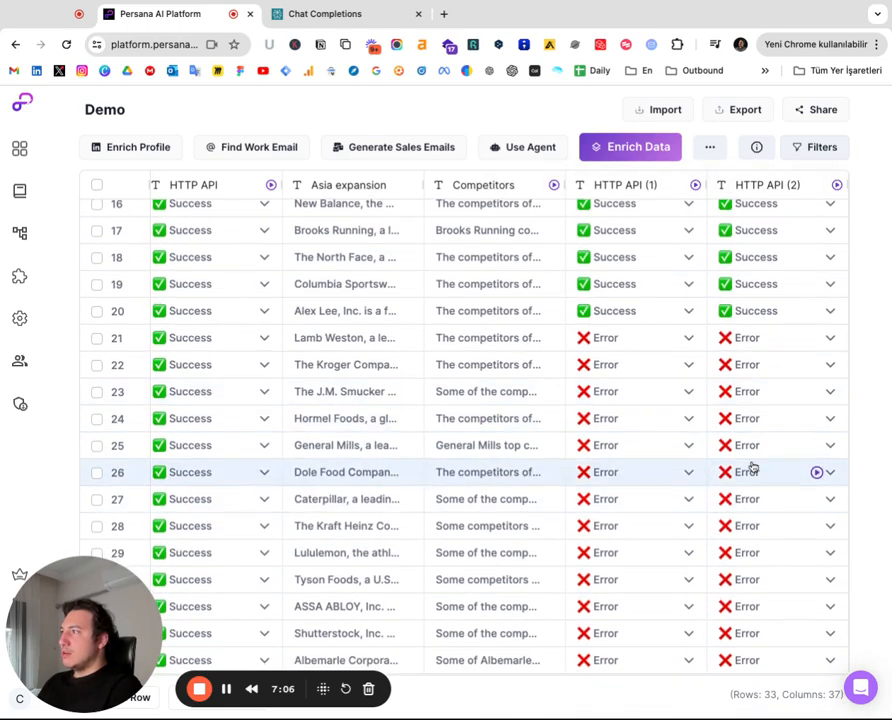
pyautogui.scroll(5, 784, 466)
pyautogui.click(794, 186)
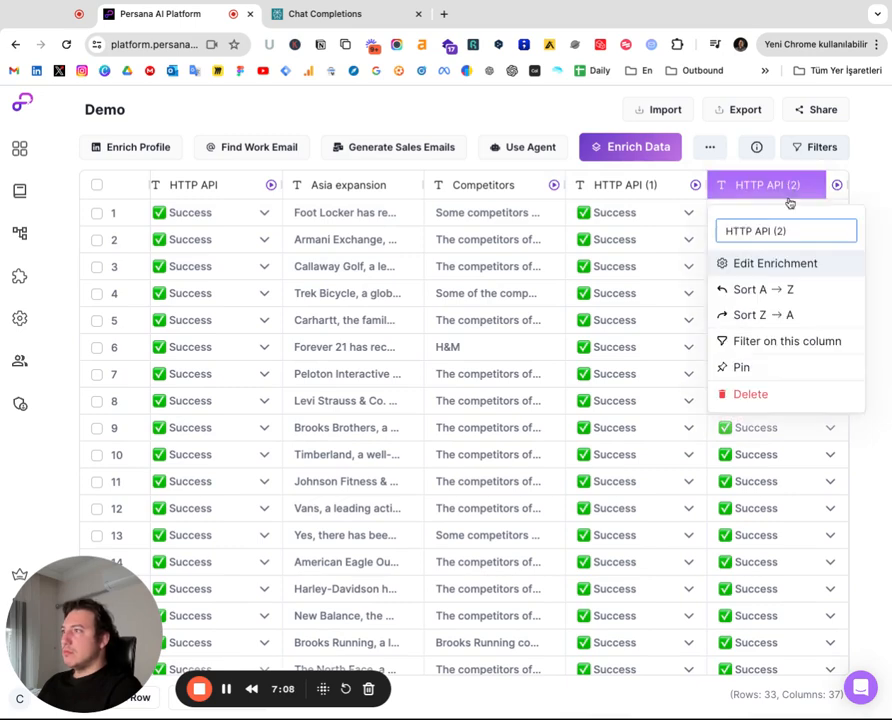
pyautogui.click(837, 186)
pyautogui.click(838, 186)
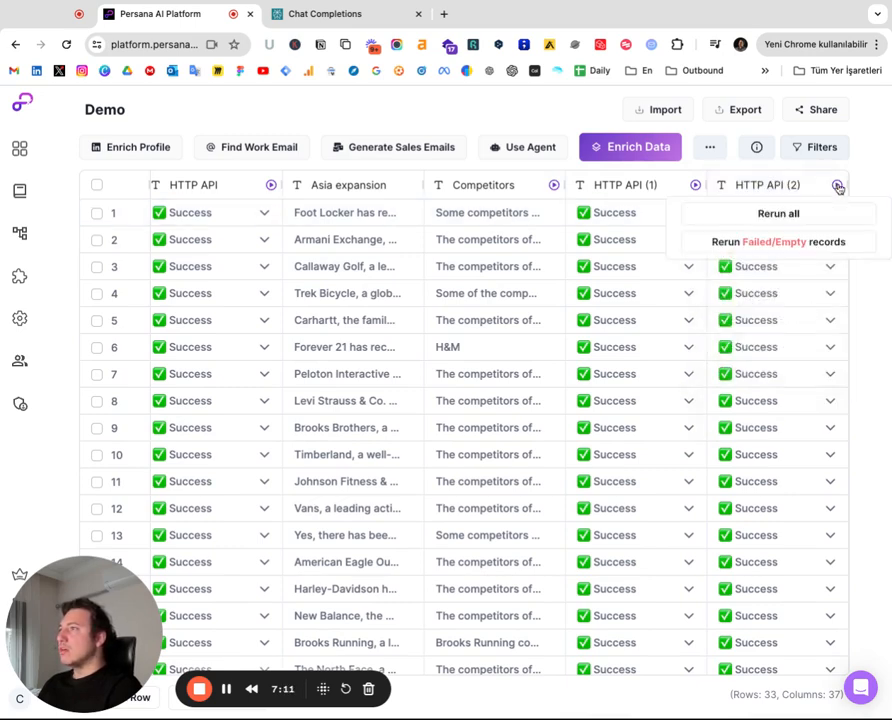
pyautogui.click(773, 247)
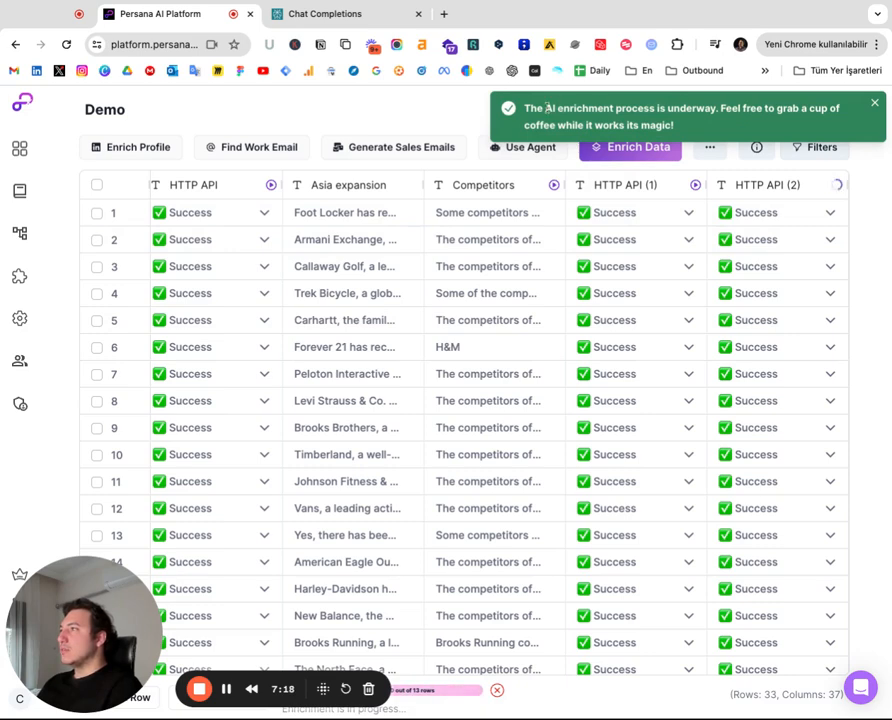
# Scroll through the table to check the rerun results in the HTTP API (2) column
pyautogui.moveTo(548, 108); pyautogui.dragTo(646, 115)
pyautogui.click(648, 115)
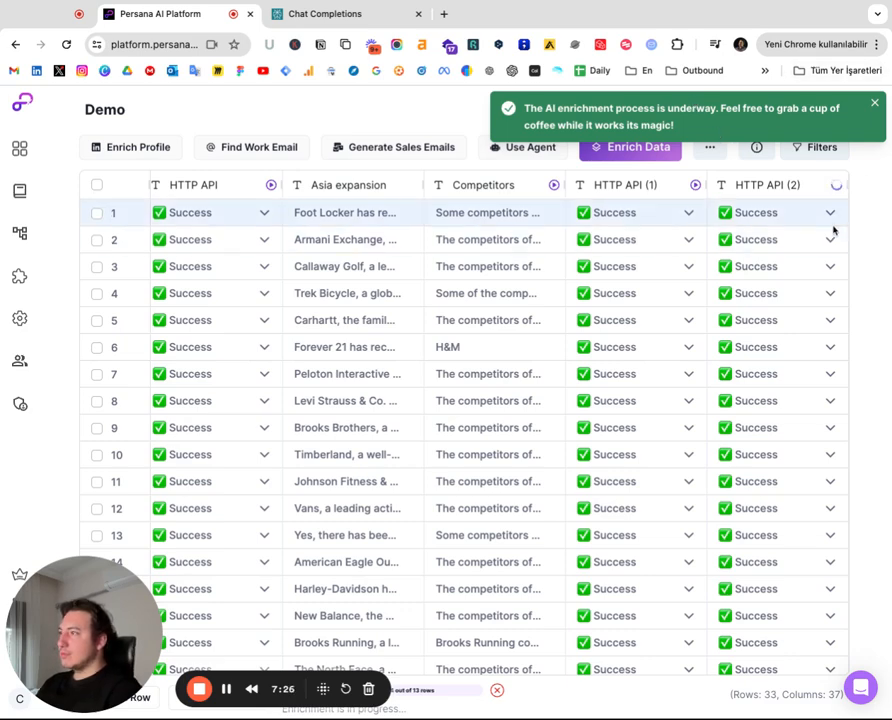
pyautogui.scroll(-2, 800, 352)
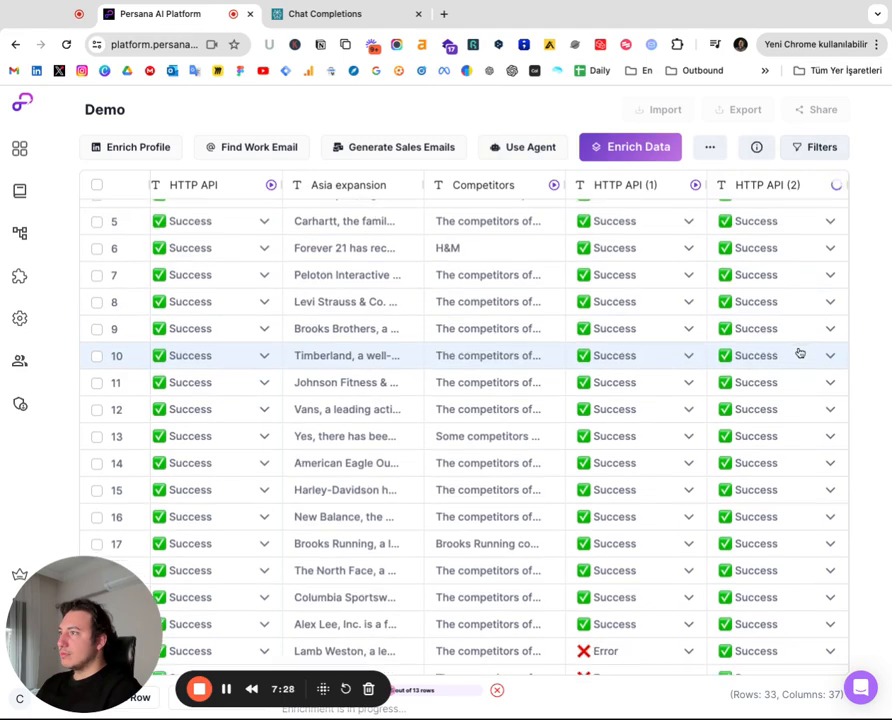
pyautogui.scroll(-5, 800, 352)
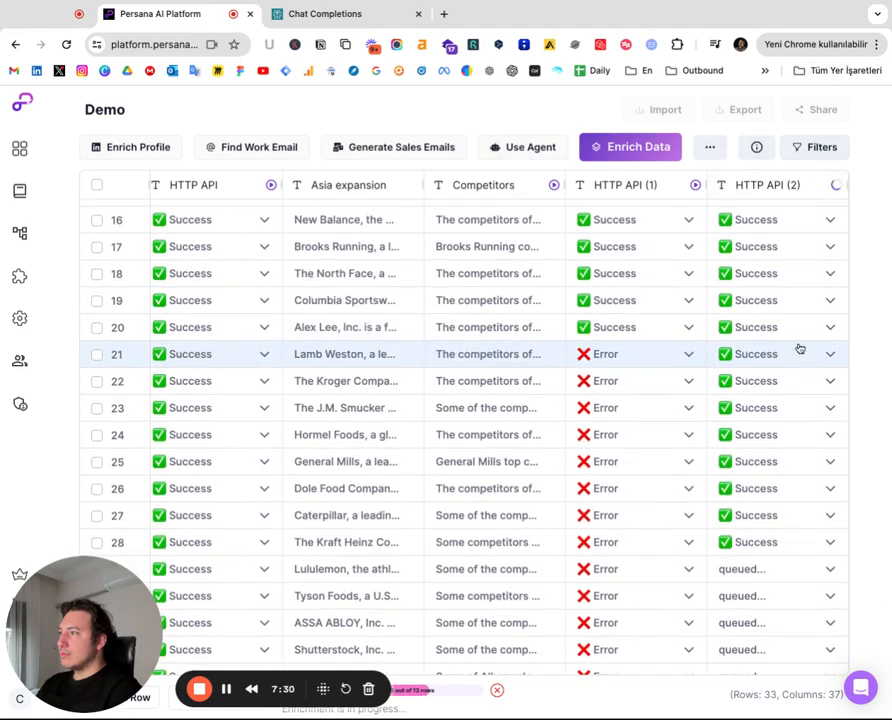
pyautogui.scroll(-1, 800, 349)
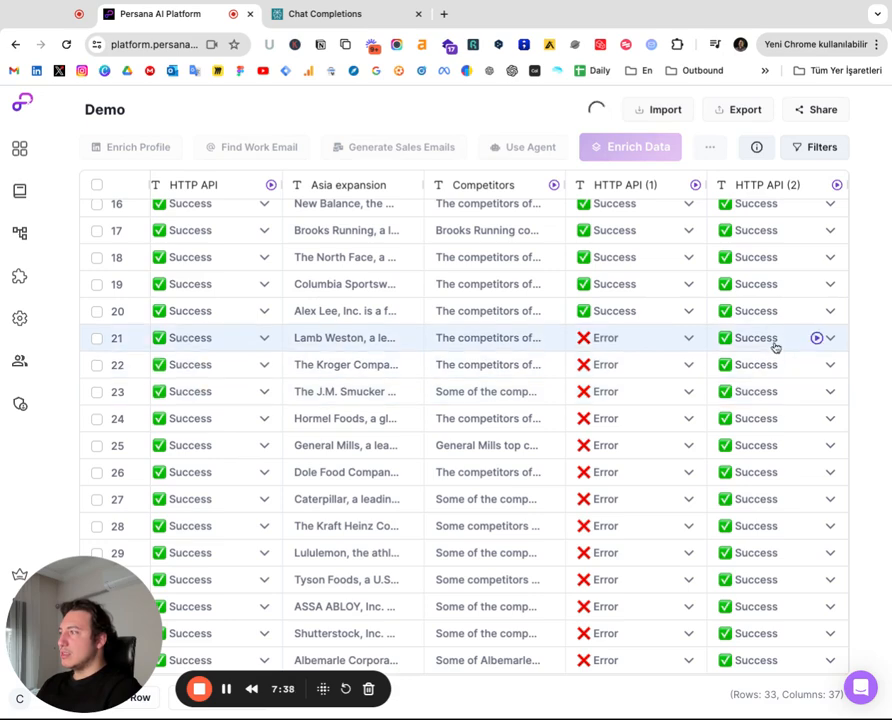
# Open row 21's HTTP API (2) response and read its message content
pyautogui.click(774, 345)
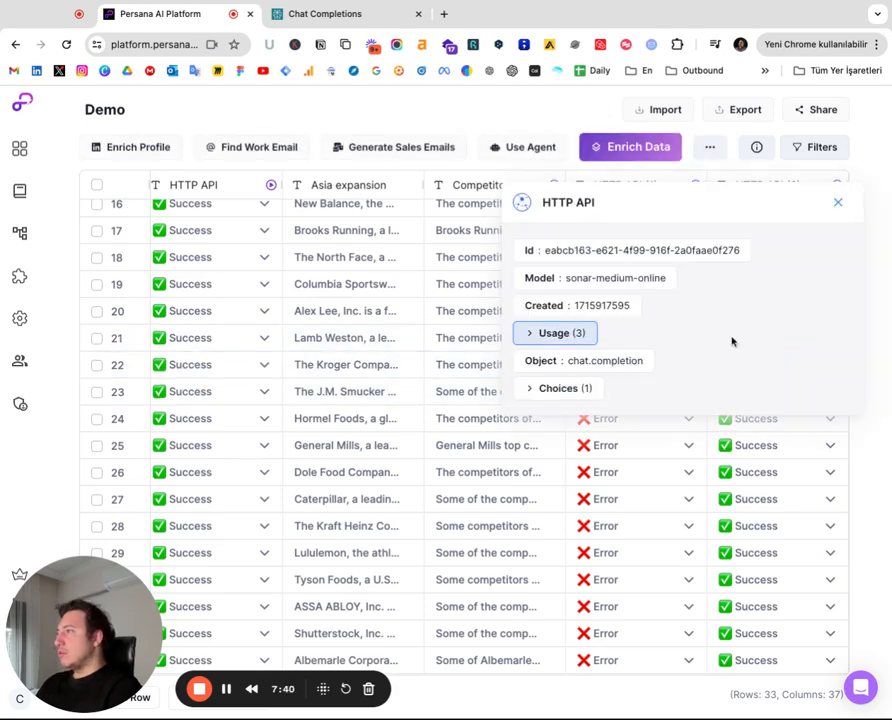
pyautogui.click(582, 389)
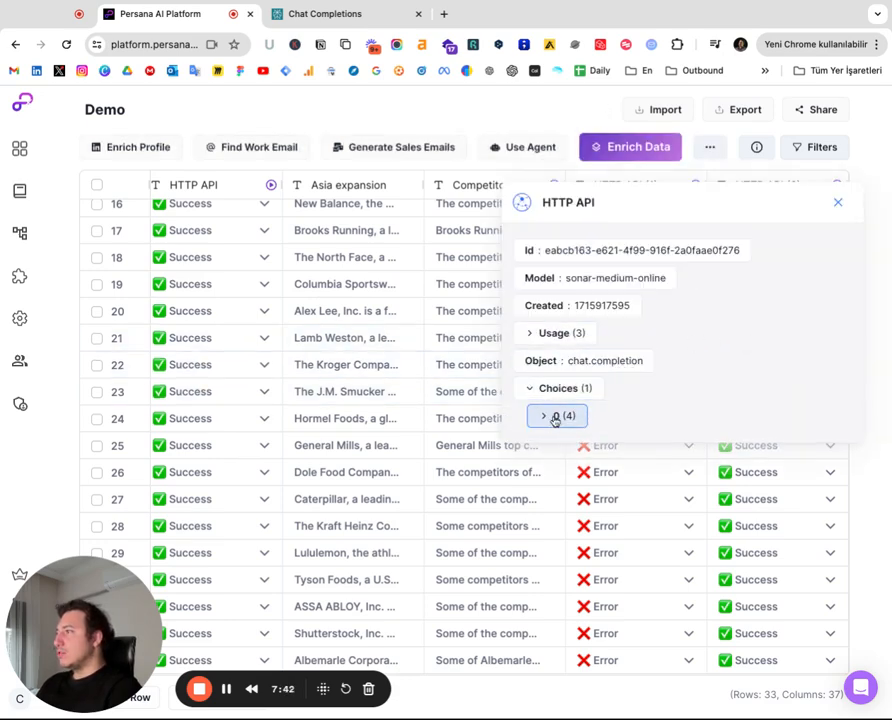
pyautogui.click(555, 417)
pyautogui.click(601, 508)
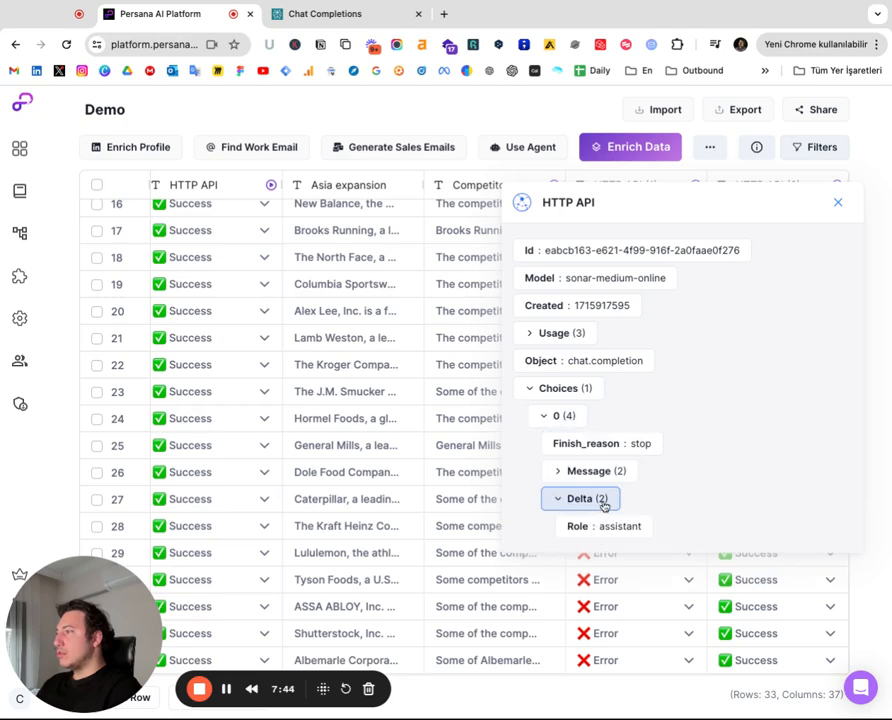
pyautogui.moveTo(611, 530)
pyautogui.click(589, 500)
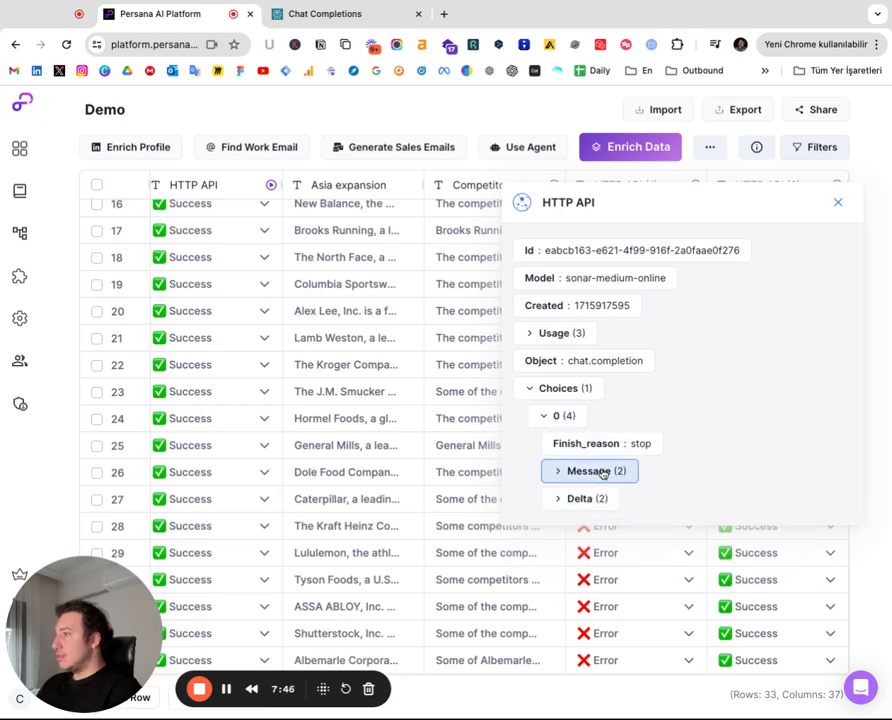
pyautogui.click(603, 473)
pyautogui.scroll(-3, 657, 488)
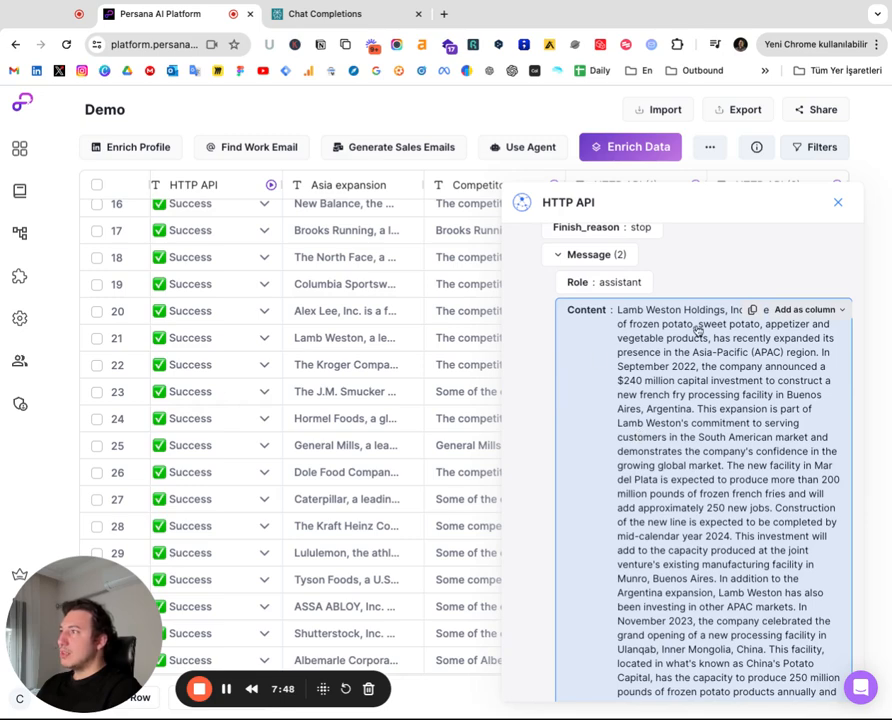
# Add the row's response message content to the table as a new column, then close the response panel
pyautogui.scroll(-1, 690, 333)
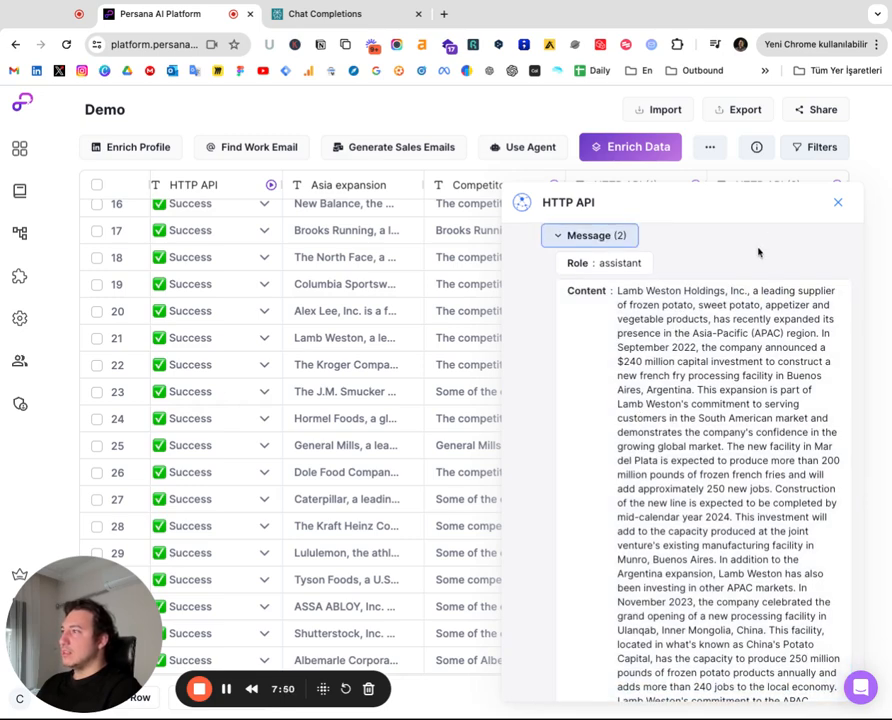
pyautogui.scroll(-1, 735, 480)
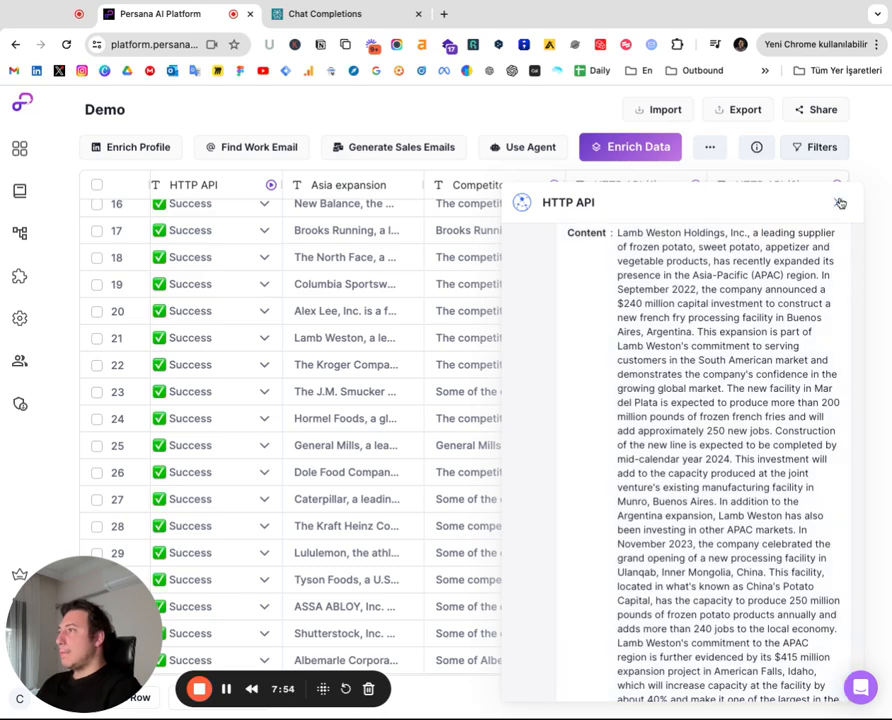
pyautogui.scroll(2, 774, 248)
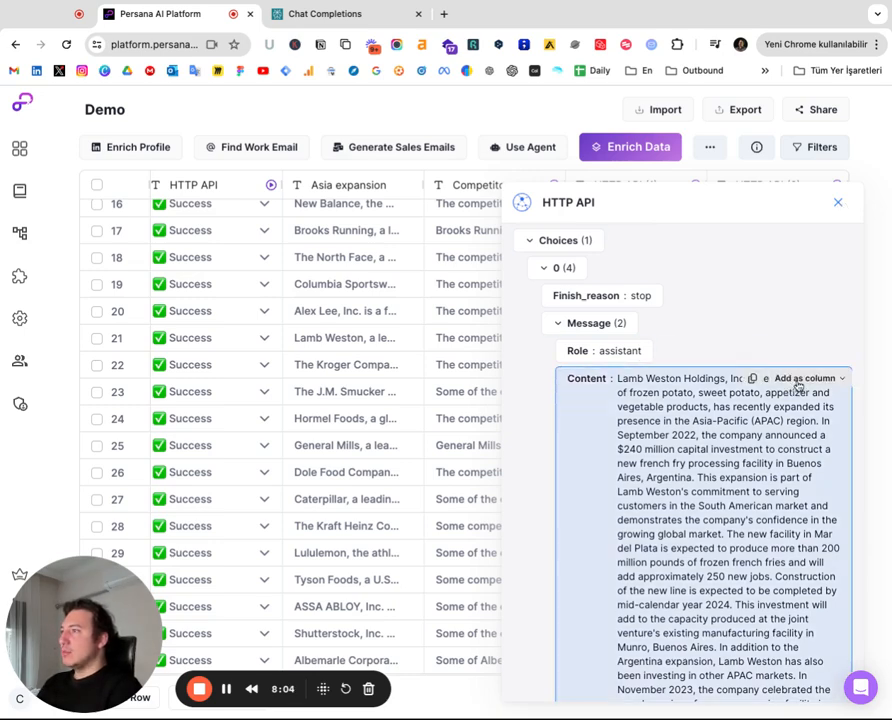
pyautogui.click(798, 380)
pyautogui.click(833, 422)
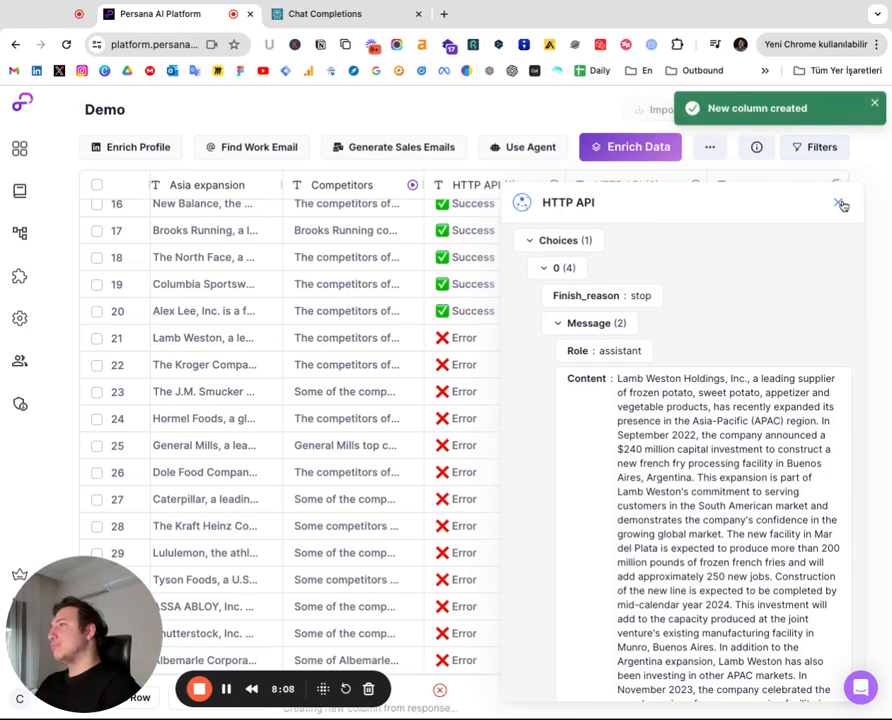
pyautogui.click(841, 203)
# Expand the first row's new content cell and read its full text
pyautogui.scroll(5, 775, 247)
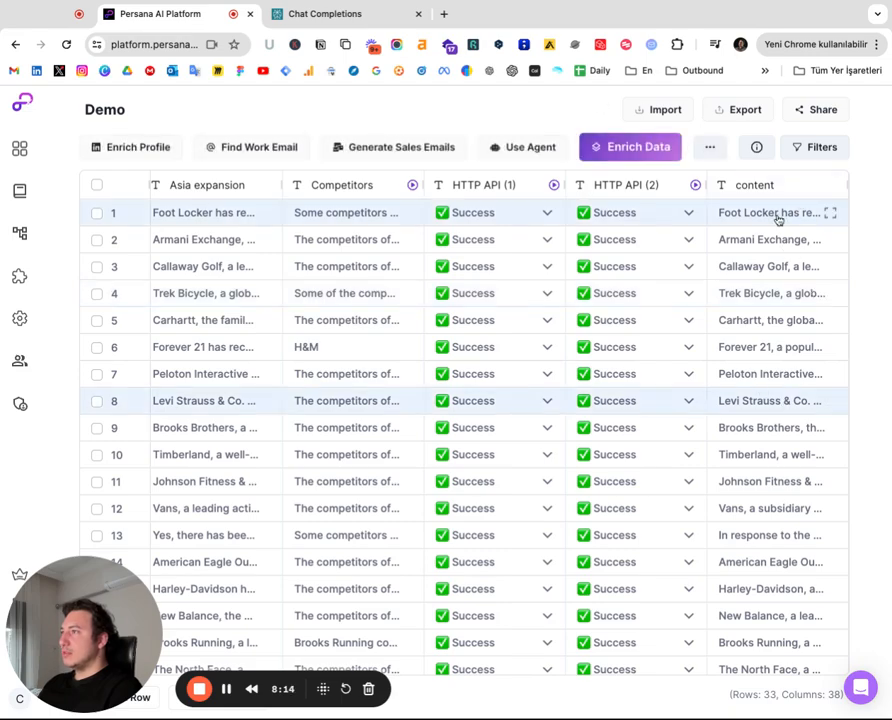
pyautogui.click(831, 213)
pyautogui.scroll(-5, 487, 337)
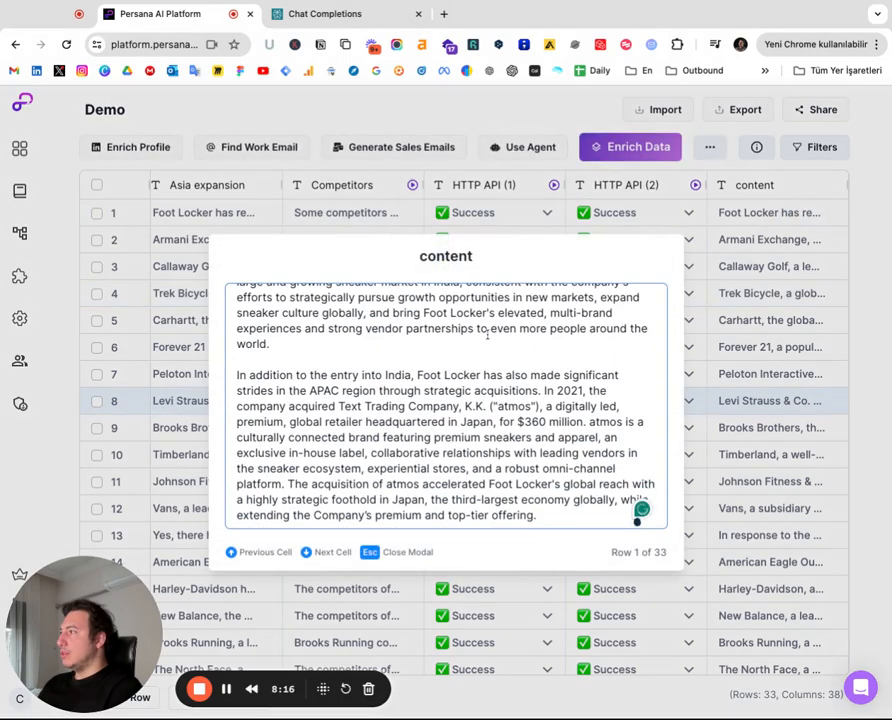
pyautogui.scroll(5, 488, 336)
pyautogui.press('super+a')
pyautogui.scroll(-5, 485, 482)
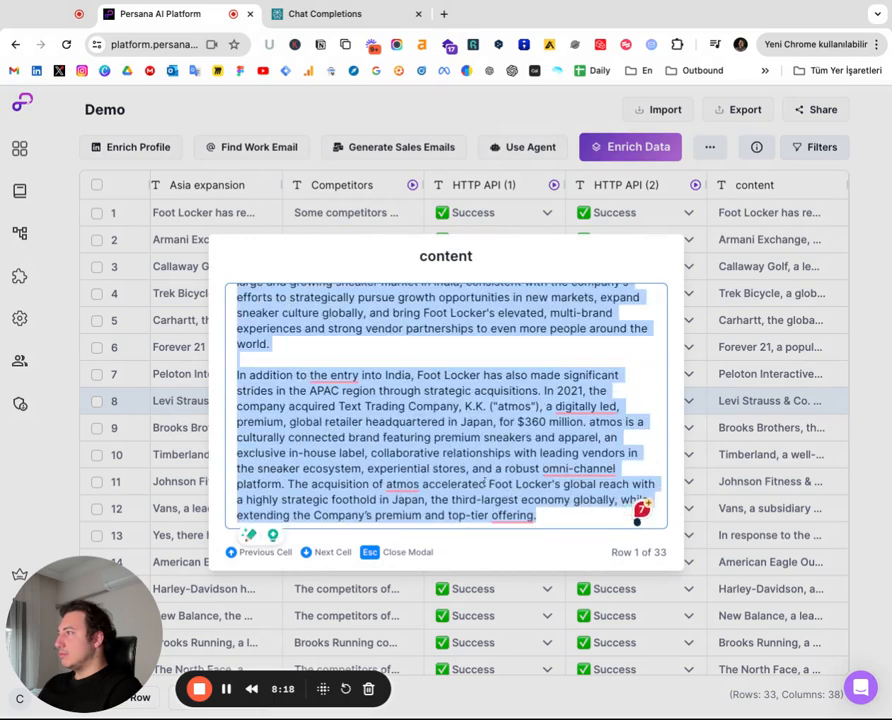
pyautogui.click(788, 329)
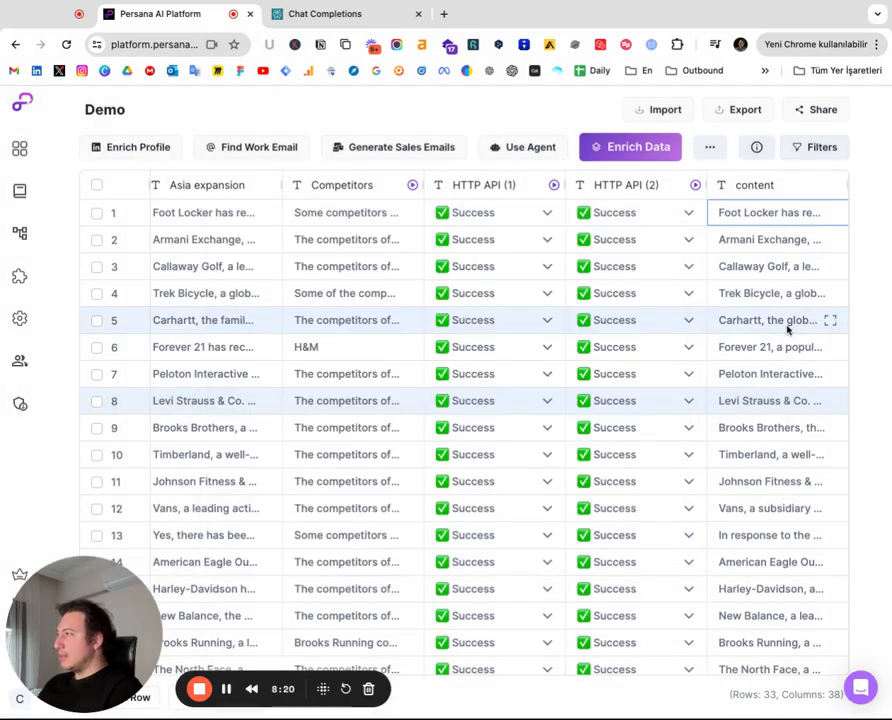